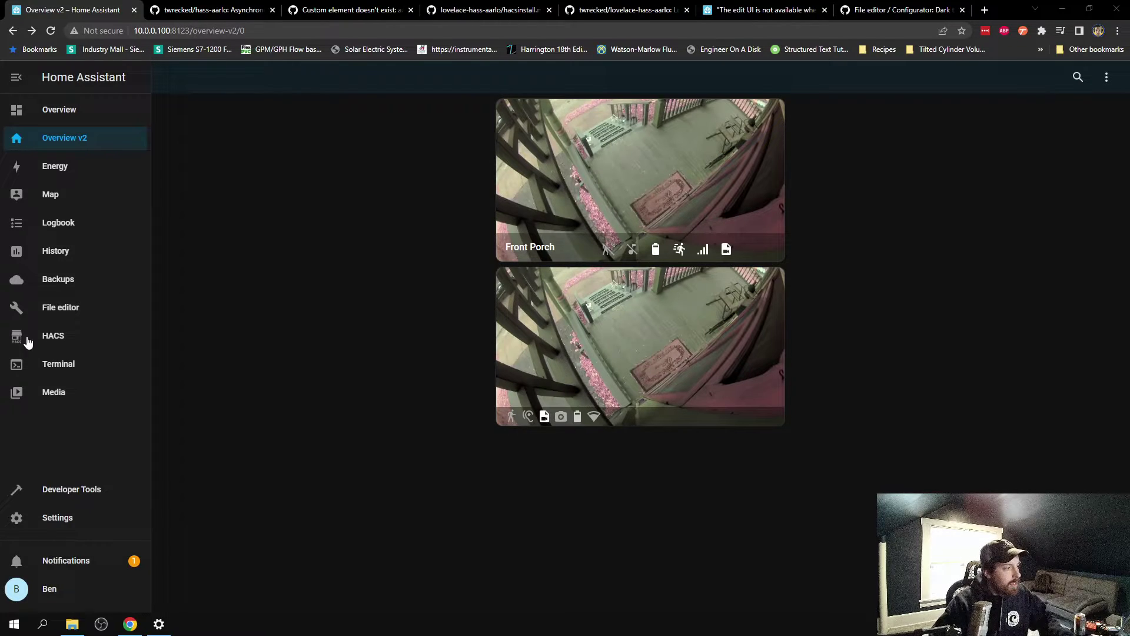
- Review HACS integrations and frontend cards, confirming Arlo Camera Support and the Lovelace Hass Aarlo card
left_click(54, 345)
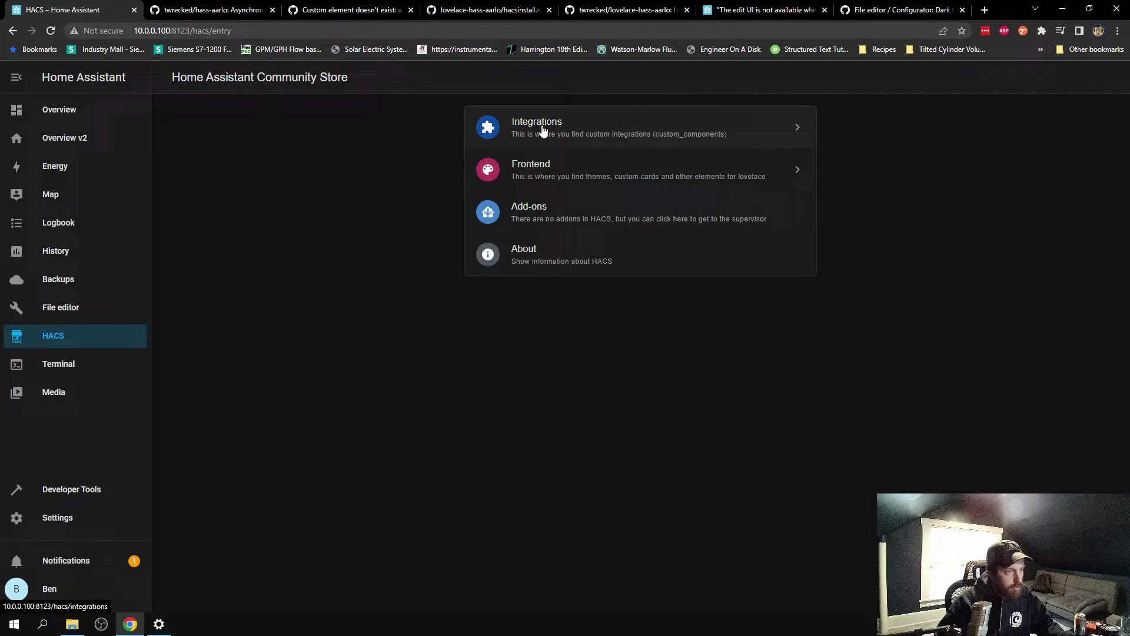
left_click(592, 124)
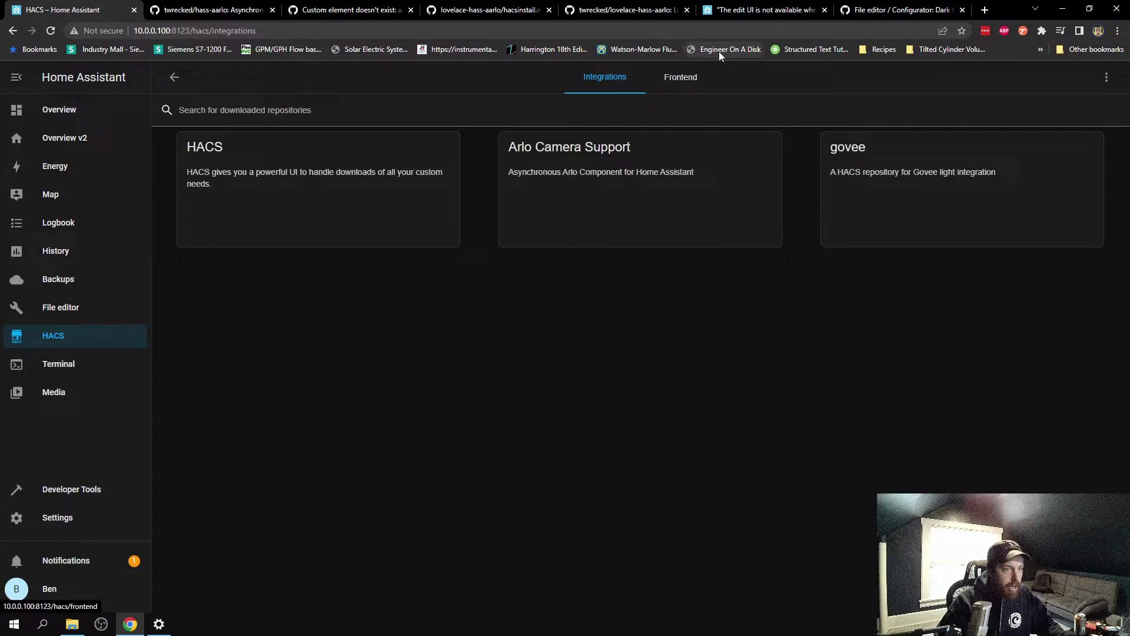
left_click(710, 77)
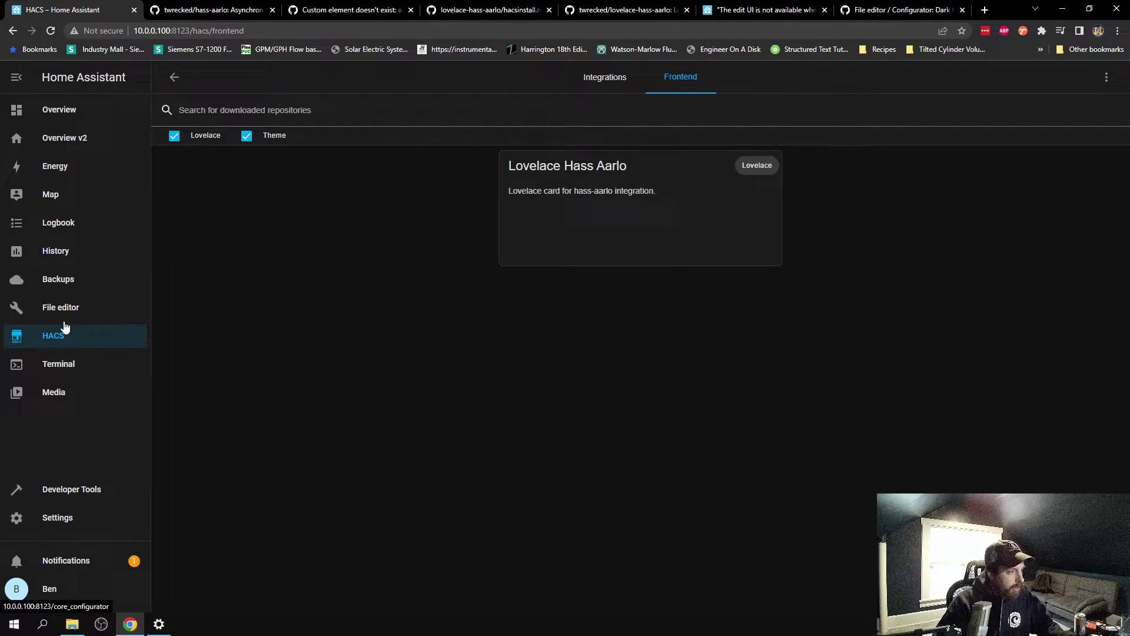
left_click(597, 81)
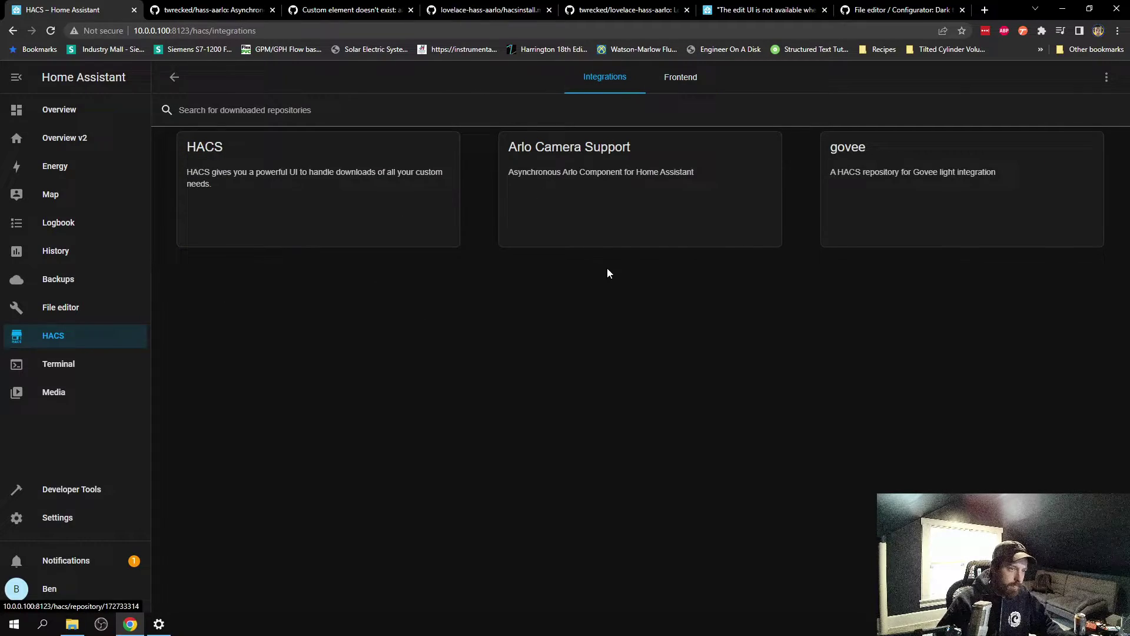
- Open configuration.yaml in the File editor
left_click(77, 307)
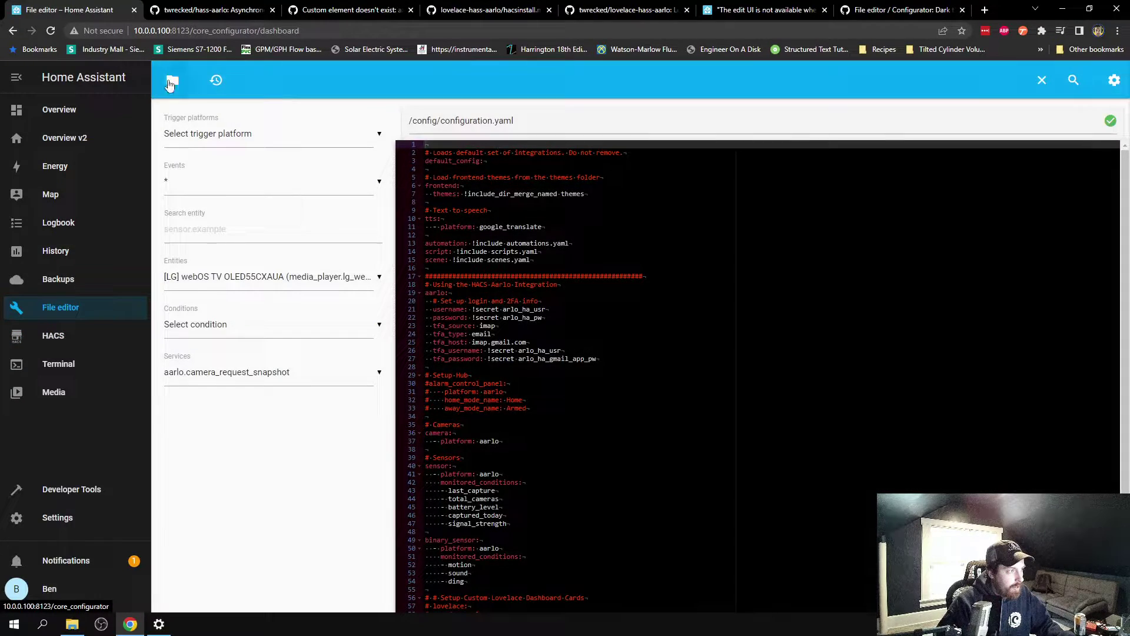
left_click(176, 80)
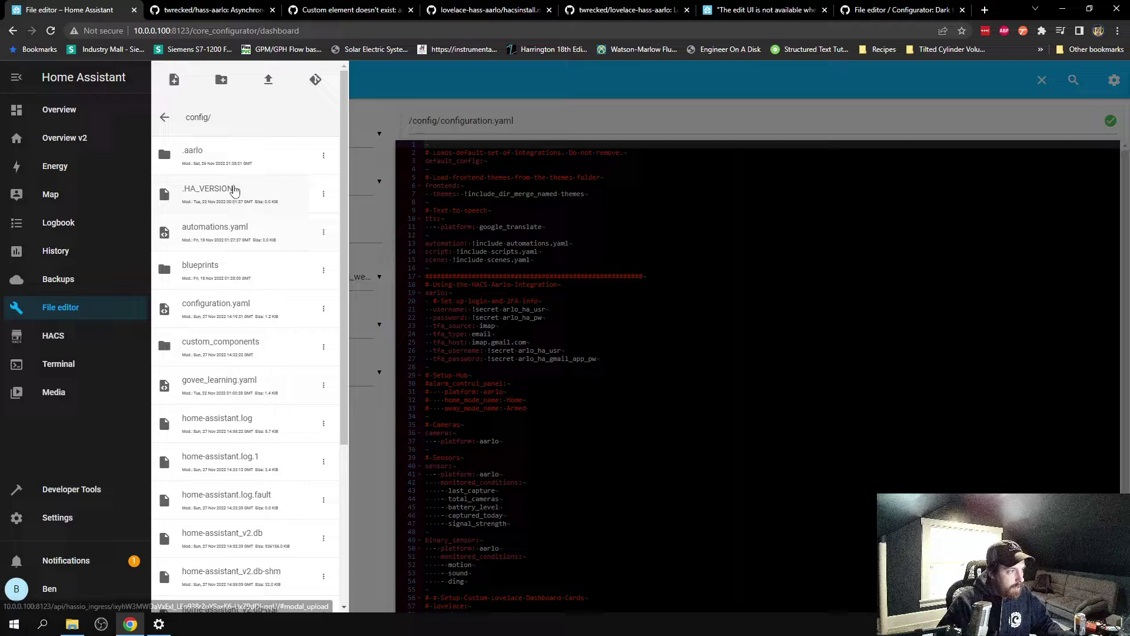
left_click(253, 304)
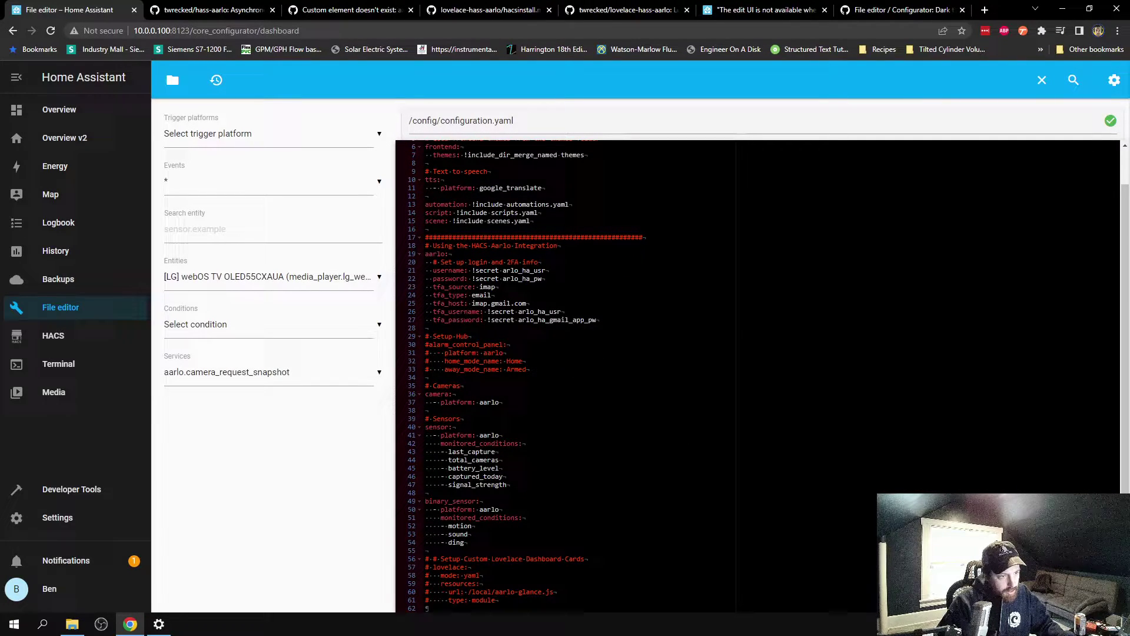
- Highlight the aarlo login/2FA settings, camera platform, and sensor and binary sensor blocks
left_click_drag(597, 320, 411, 271)
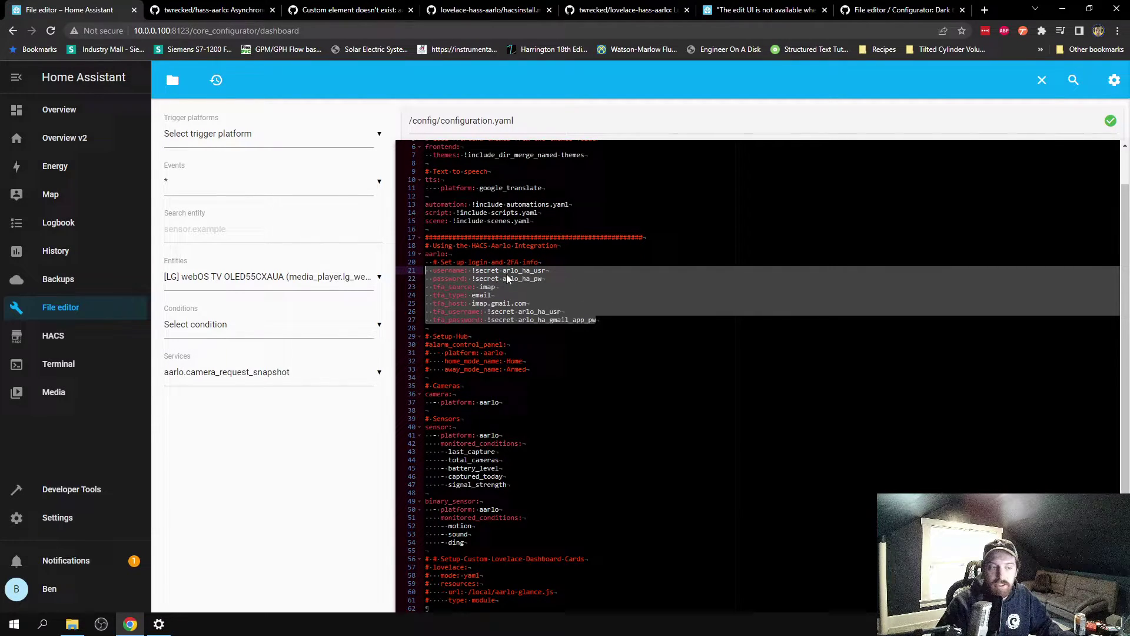
left_click(525, 426)
left_click_drag(426, 402, 462, 419)
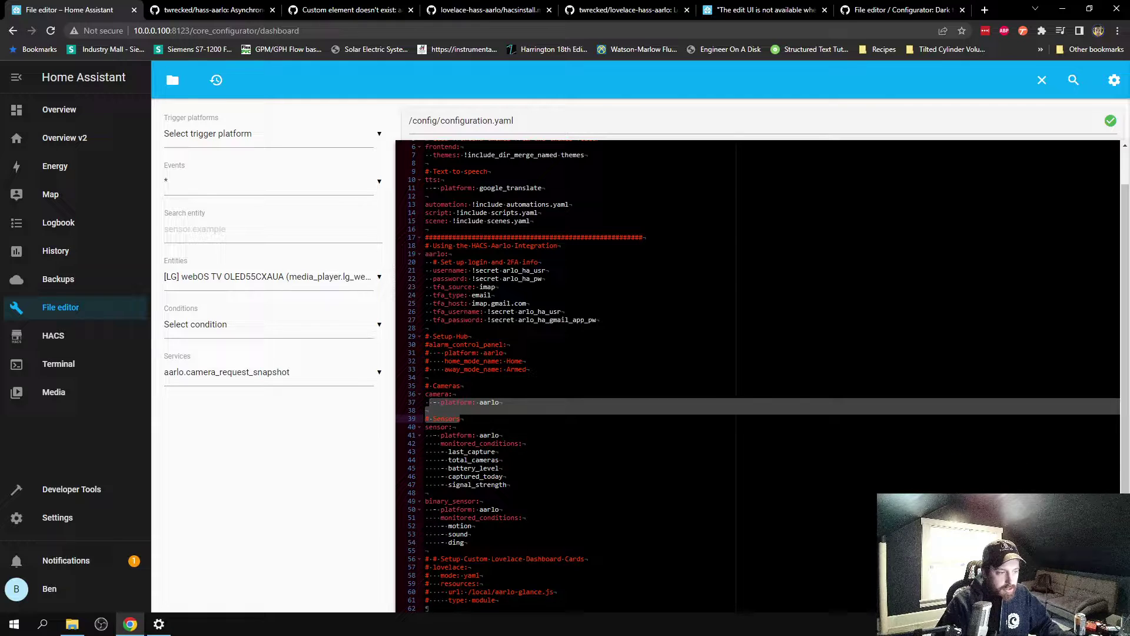
left_click_drag(426, 550, 446, 431)
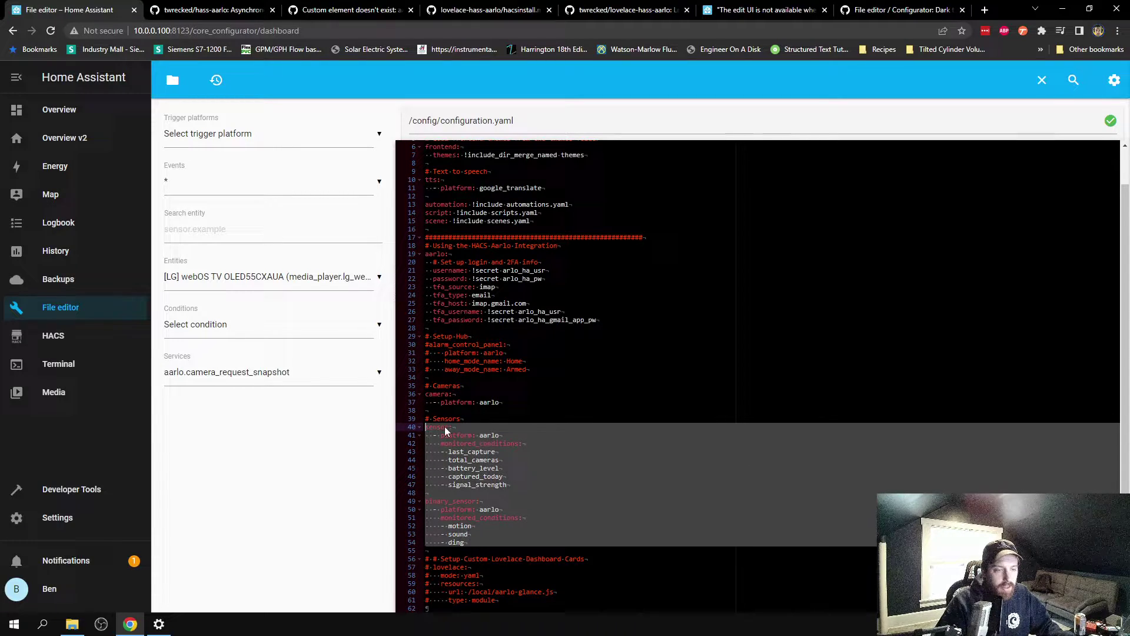
- Put the Overview v2 dashboard into edit mode
left_click(53, 111)
left_click(49, 134)
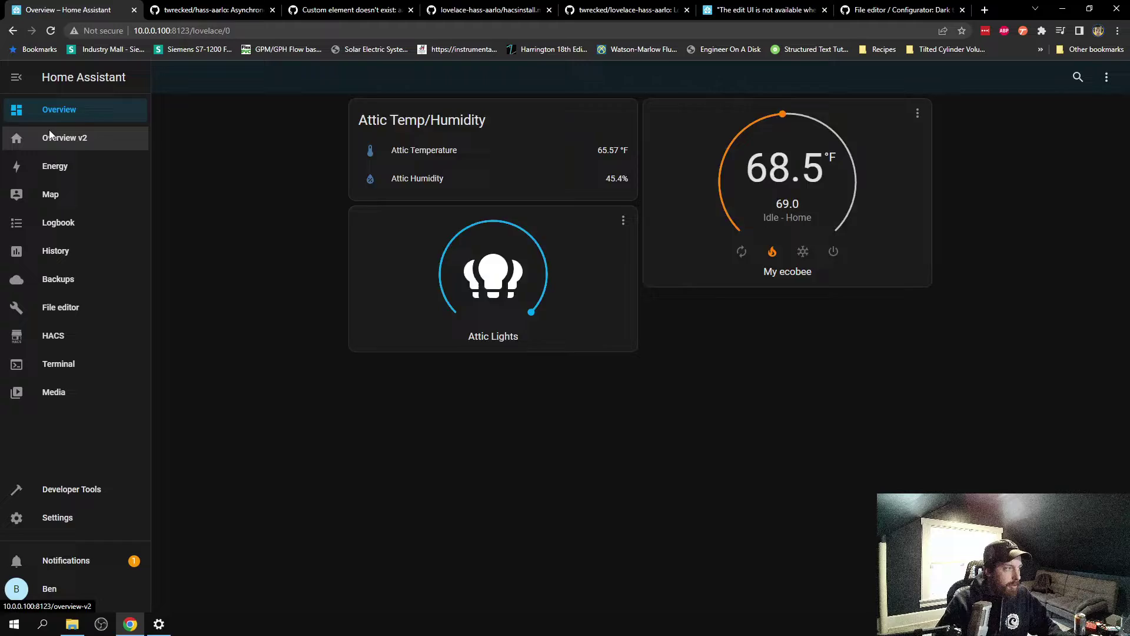
left_click(1107, 78)
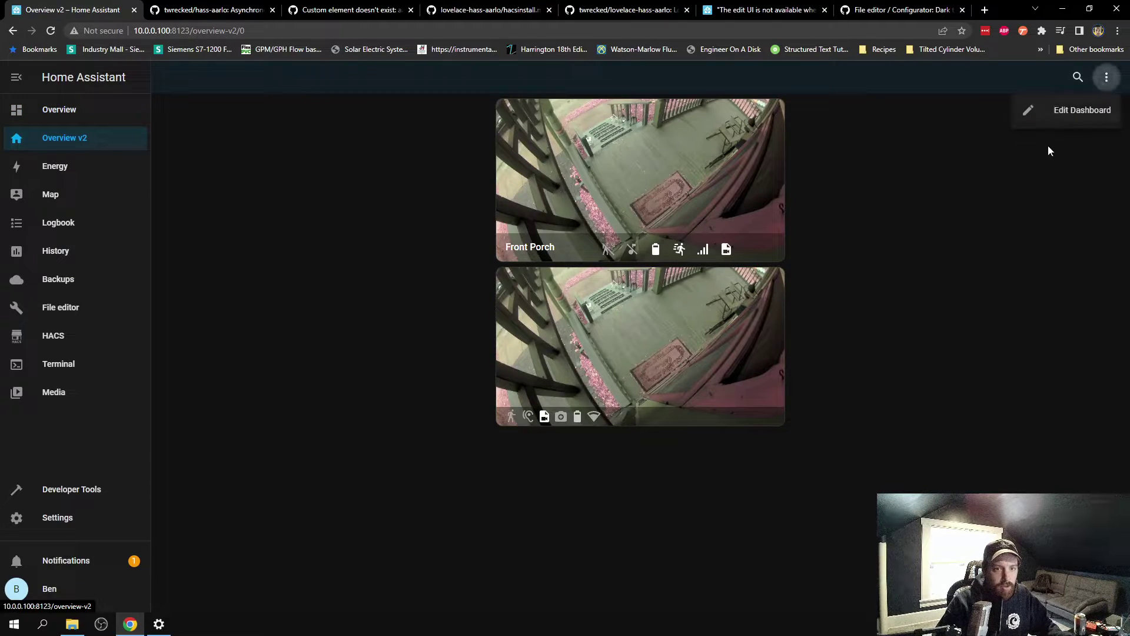
left_click(1078, 110)
- Add a Picture Glance card for the Front Porch camera with Battery Level Front Porch, and save it
left_click(948, 426)
scroll(418, 316, "down", 15)
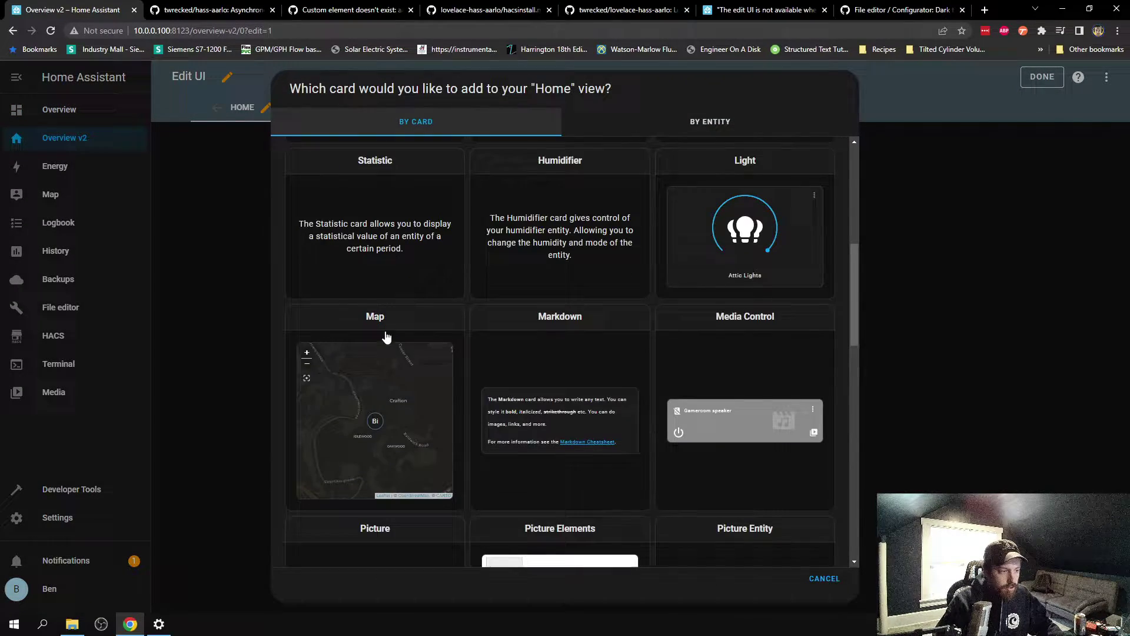
left_click(403, 435)
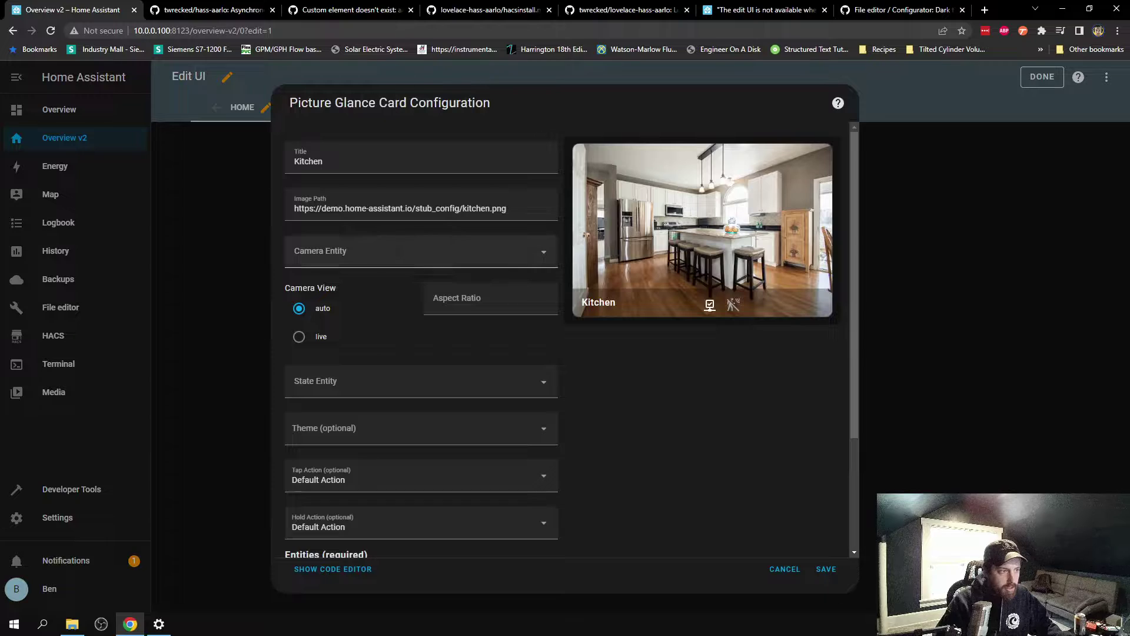
left_click(535, 259)
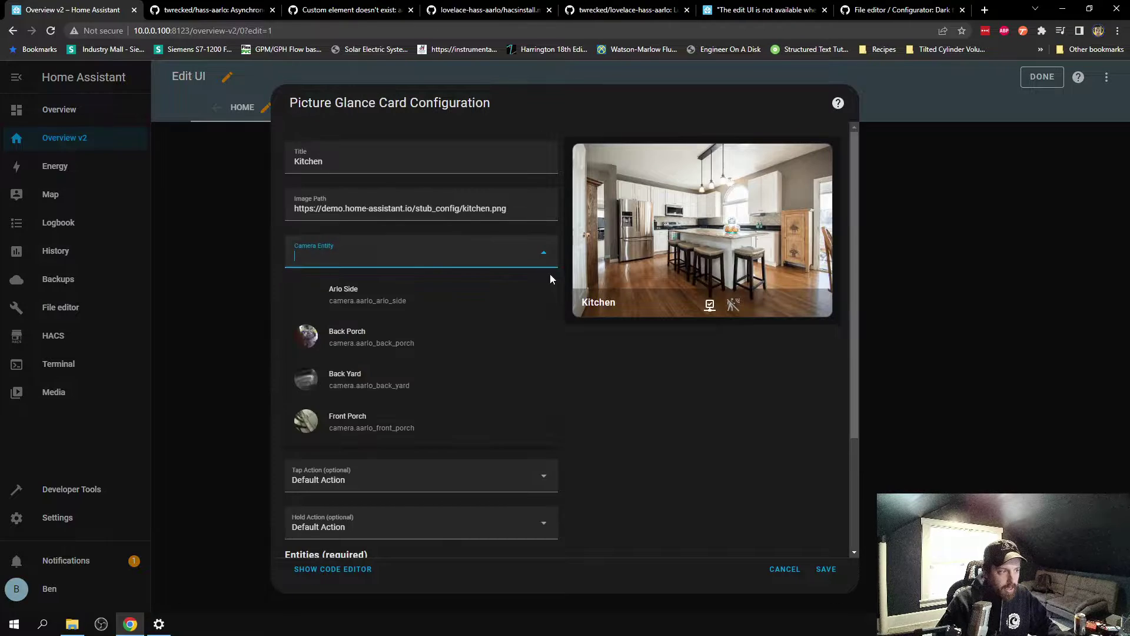
left_click(443, 435)
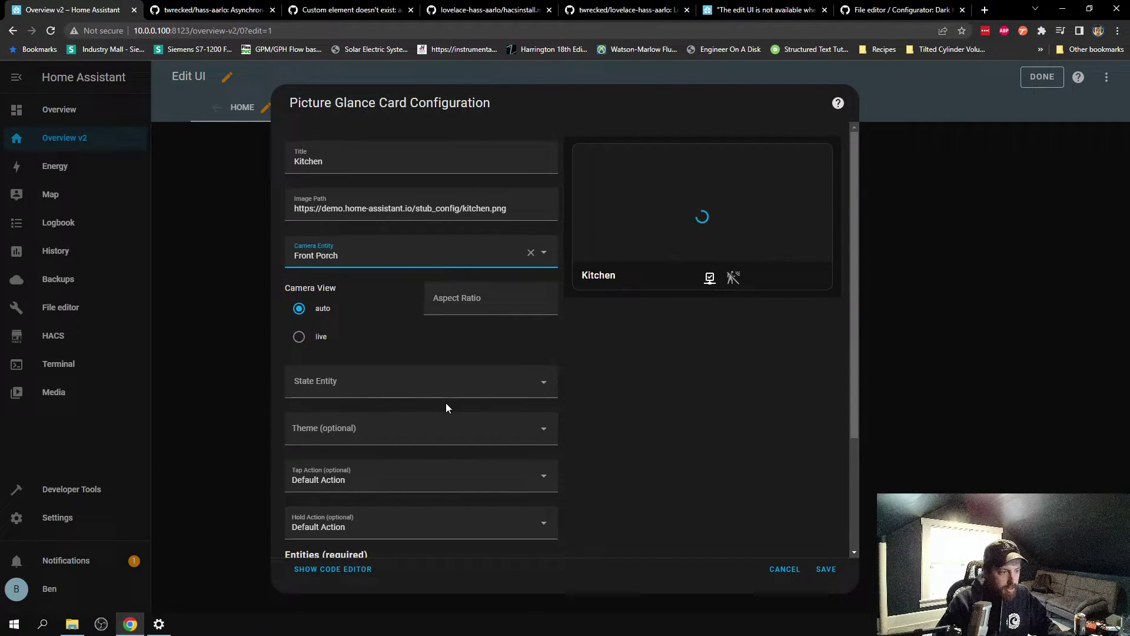
scroll(428, 453, "down", 3)
left_click(390, 511)
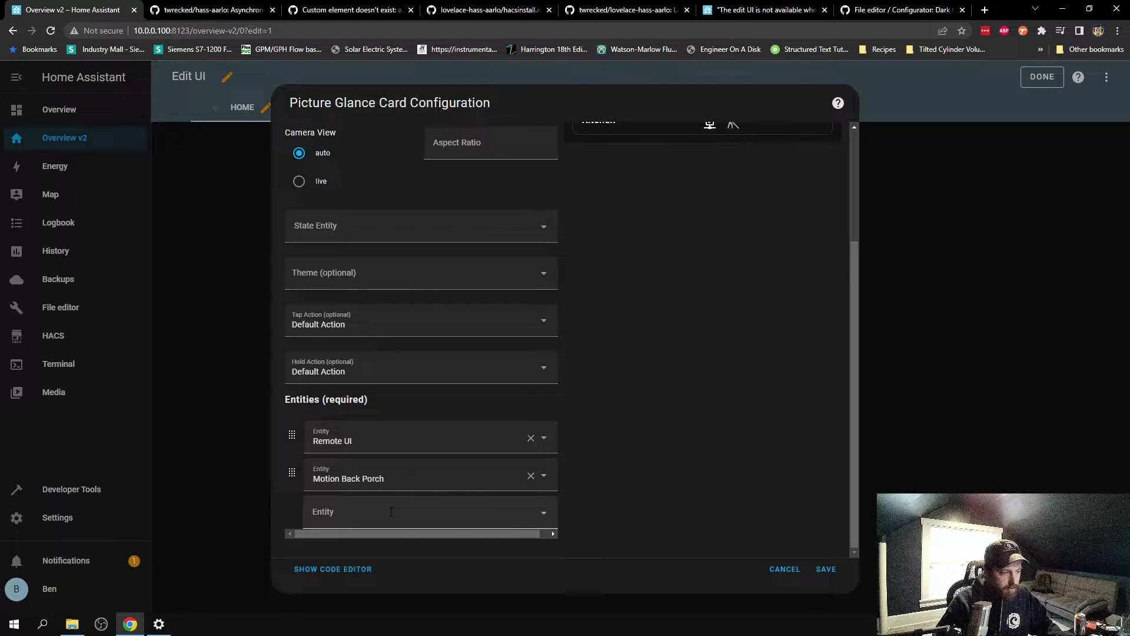
type("batter")
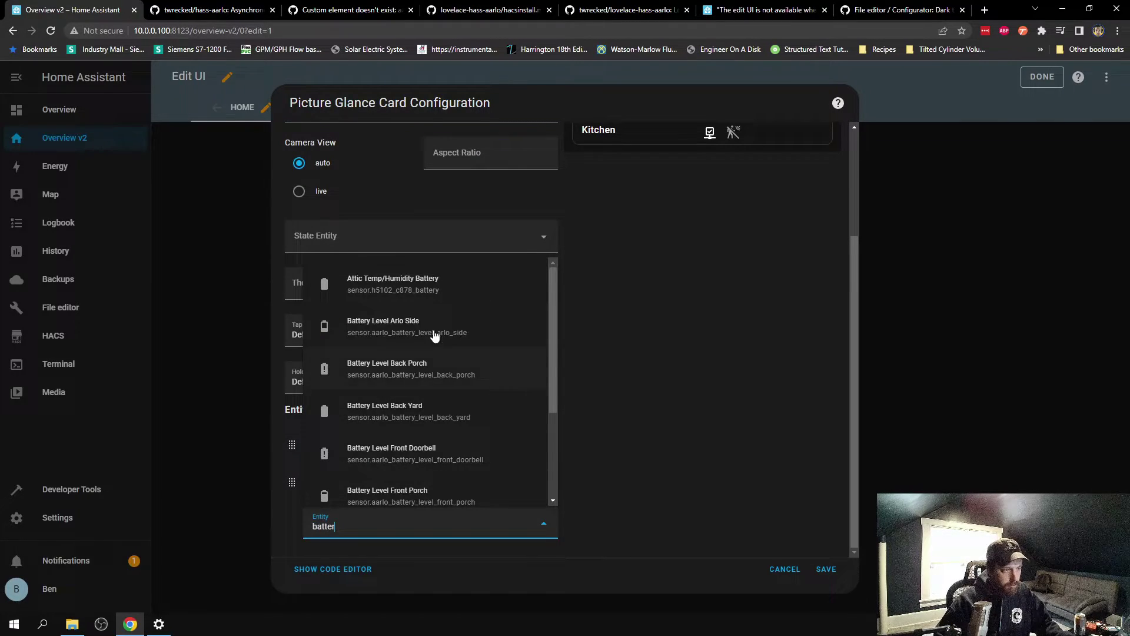
left_click(461, 500)
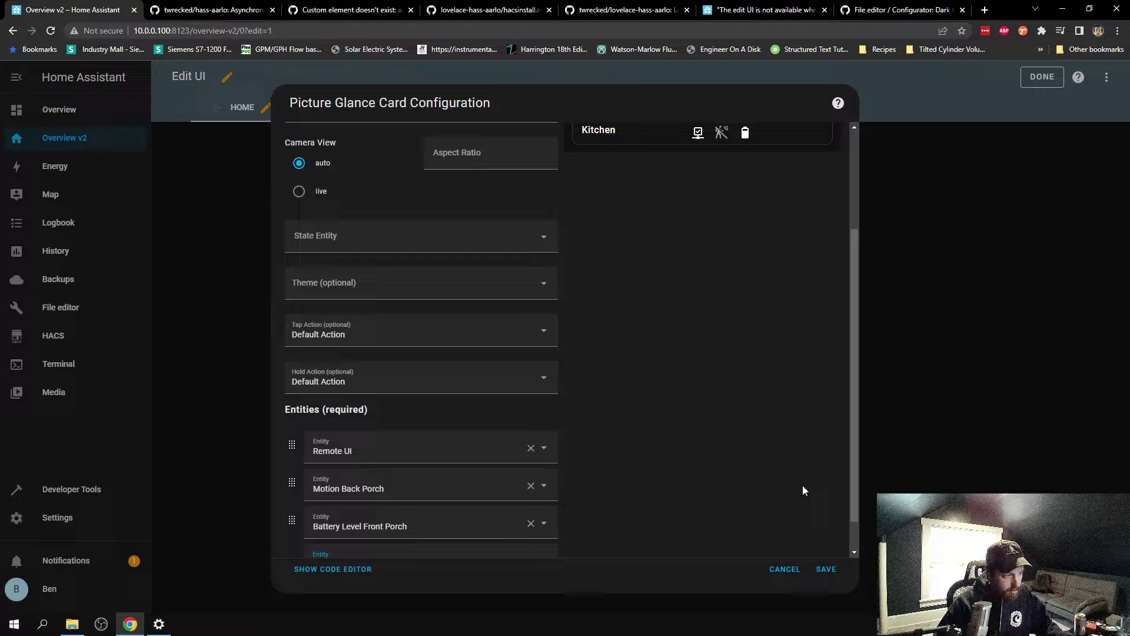
left_click(826, 569)
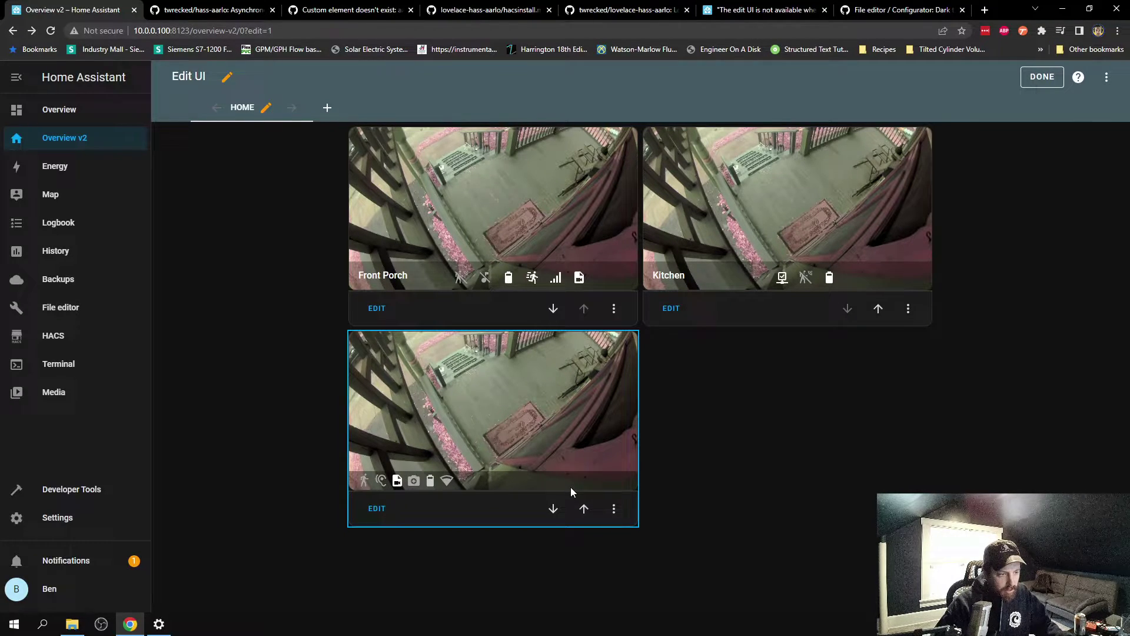
- Delete the Kitchen camera card from the dashboard
left_click(908, 308)
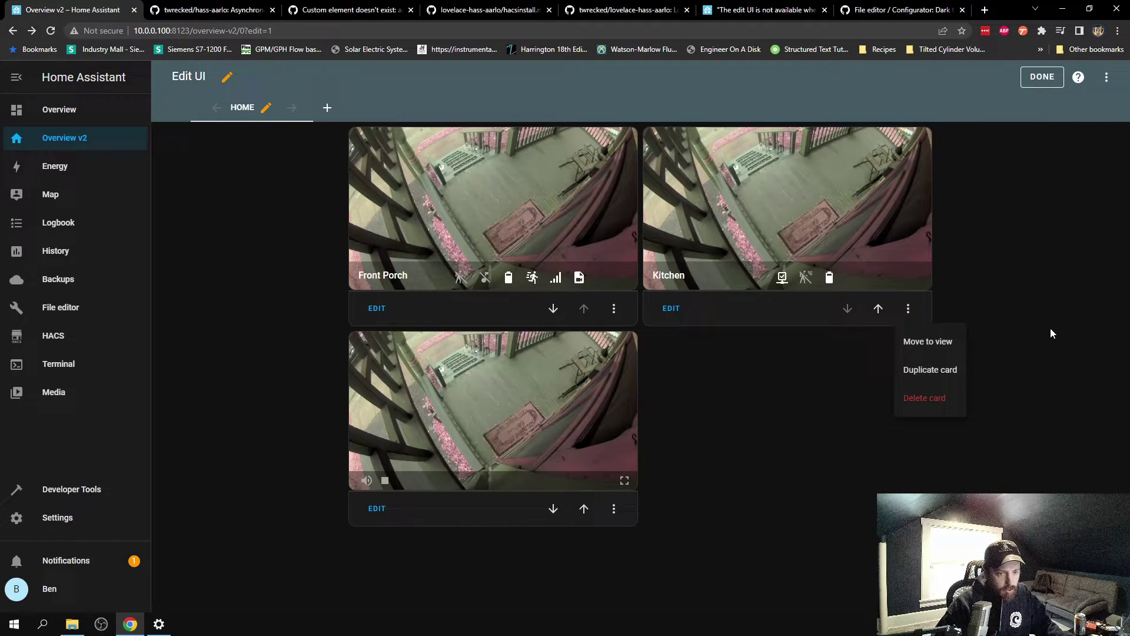
left_click(951, 399)
left_click(700, 453)
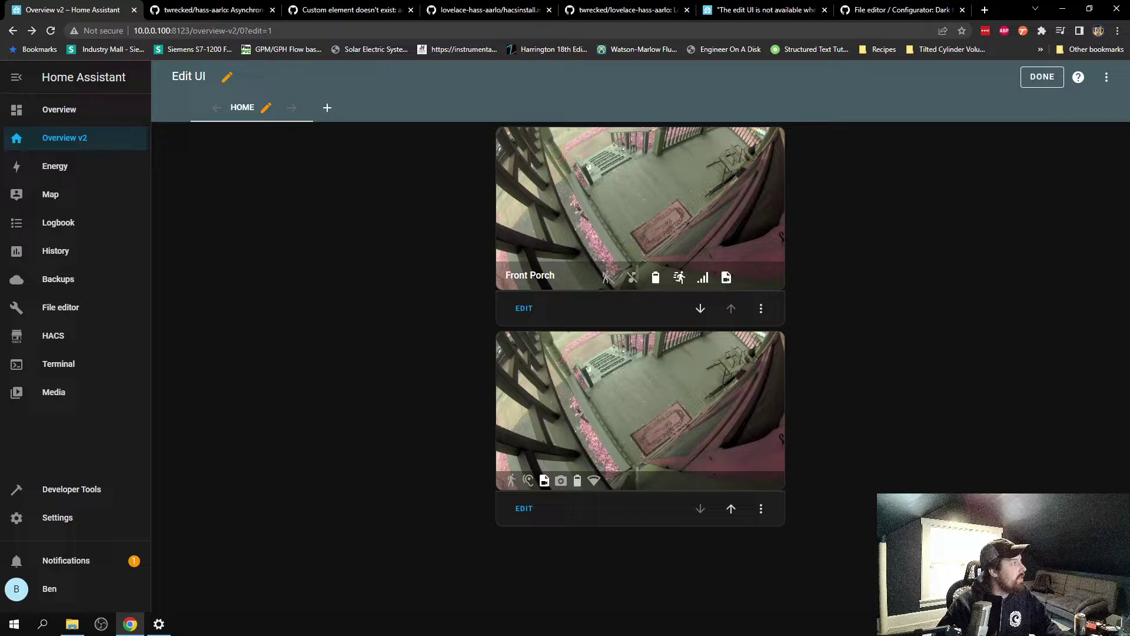
- Find the type: 'custom:aarlo-glance' line in the hacsinstall.md example config on GitHub
left_click(489, 12)
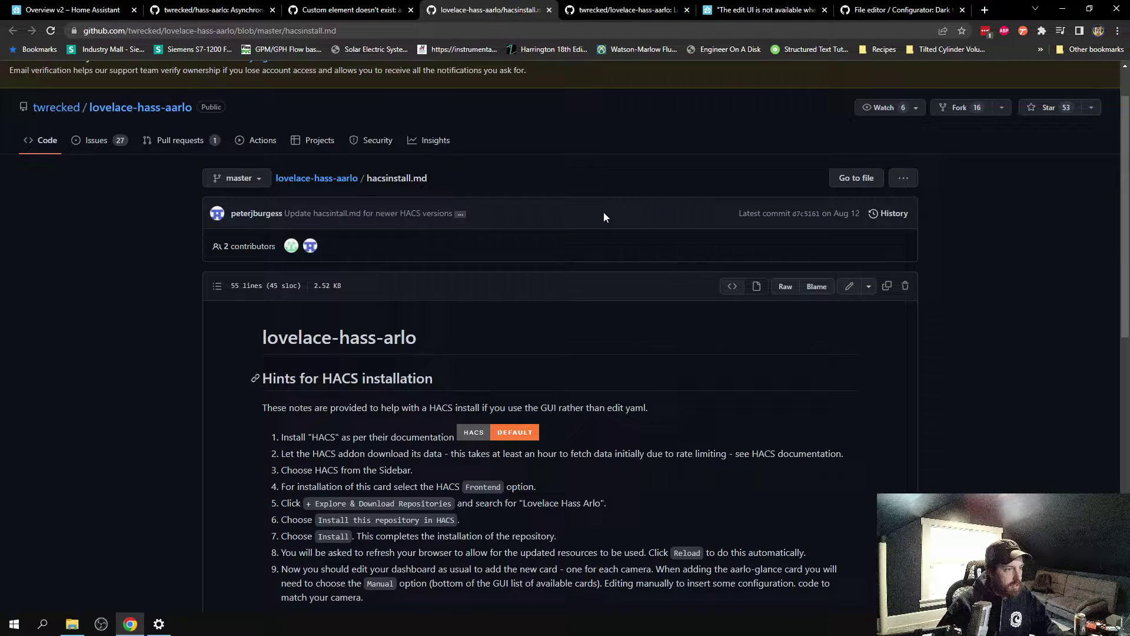
scroll(603, 212, "down", 9)
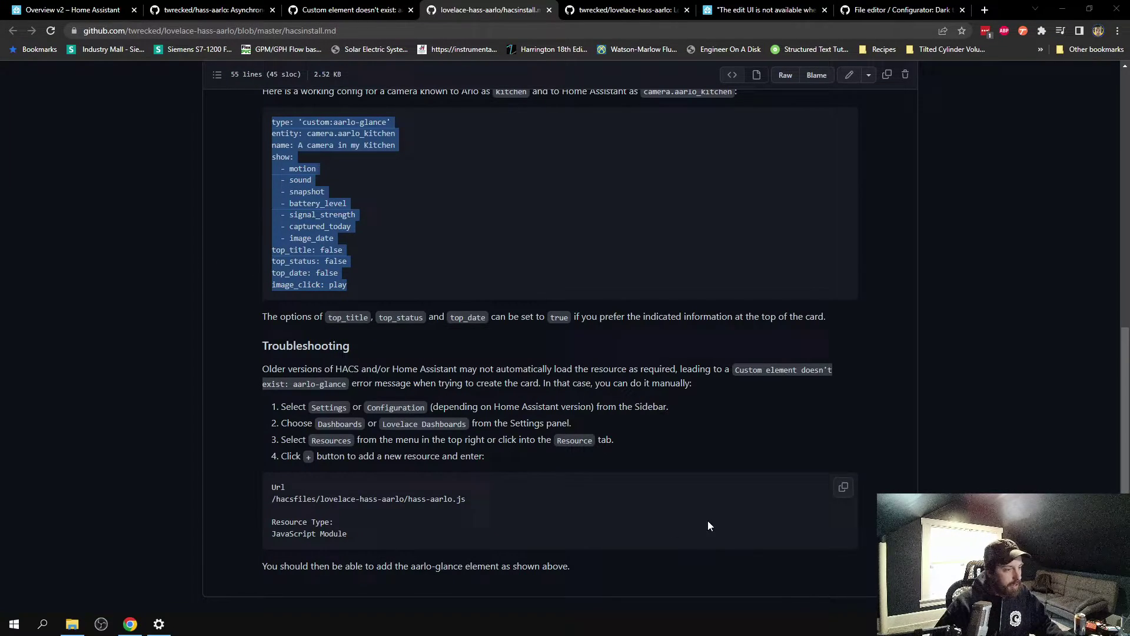
left_click_drag(401, 122, 234, 113)
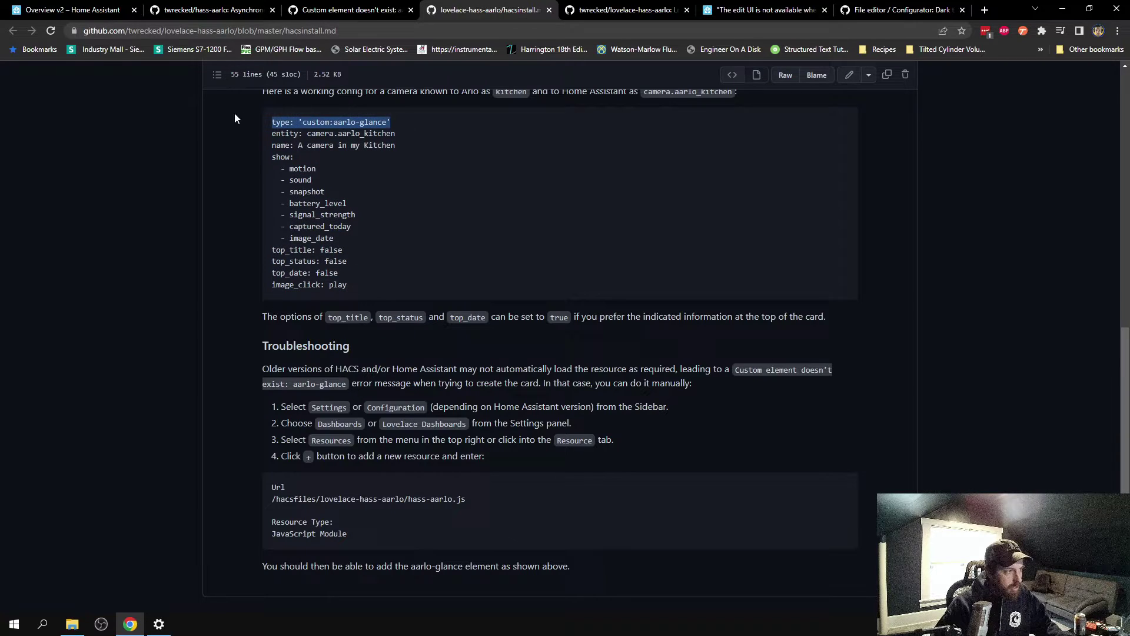
left_click(389, 204)
left_click_drag(390, 122, 275, 110)
left_click(394, 203)
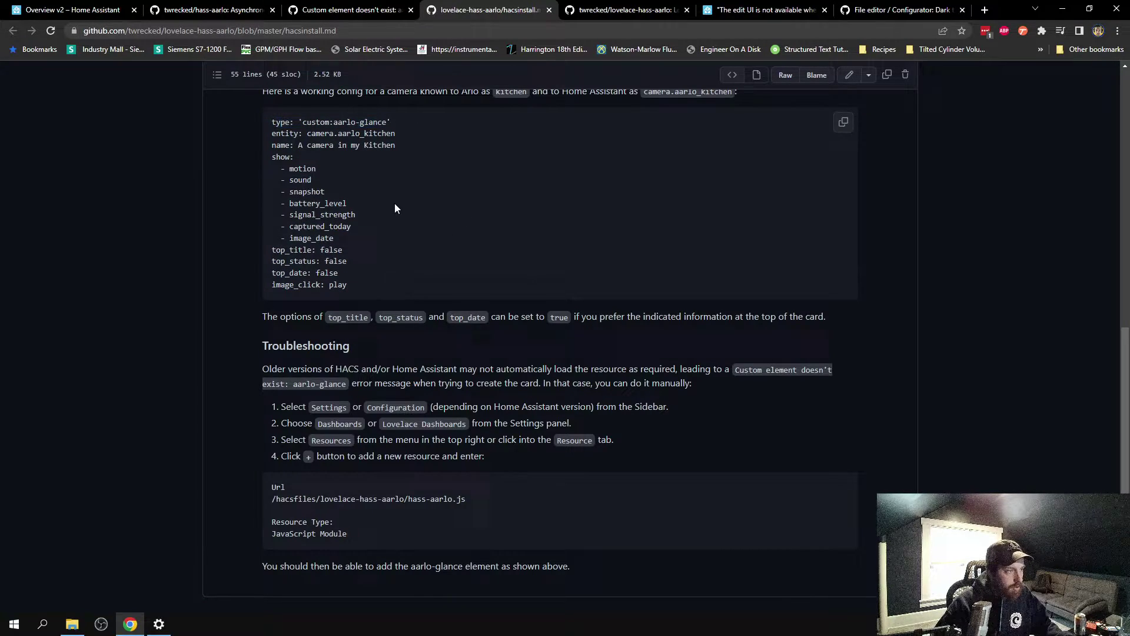
scroll(437, 253, "up", 5)
scroll(357, 209, "up", 4)
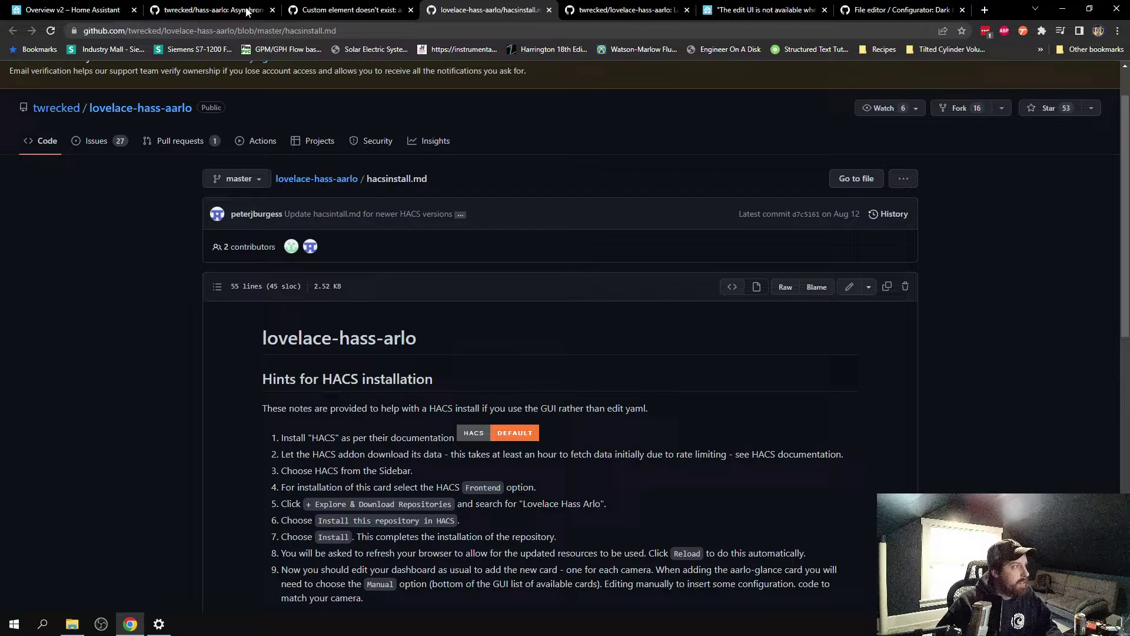
- Add a Manual card to the Home view with type custom:aarlo-glance
left_click(90, 17)
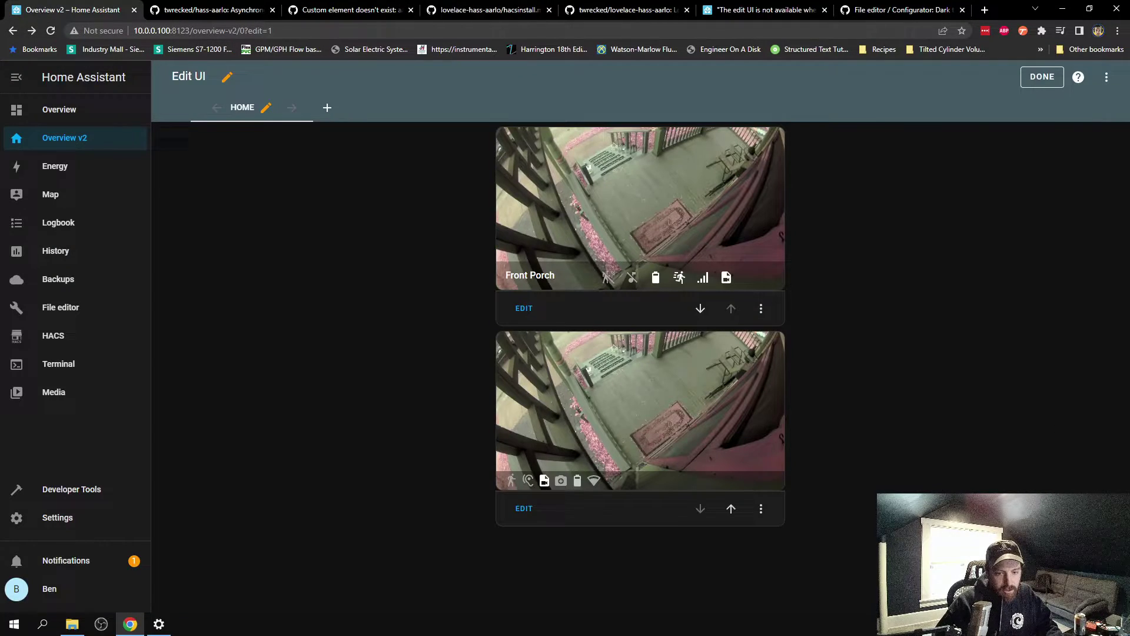
left_click(1080, 595)
scroll(677, 218, "down", 15)
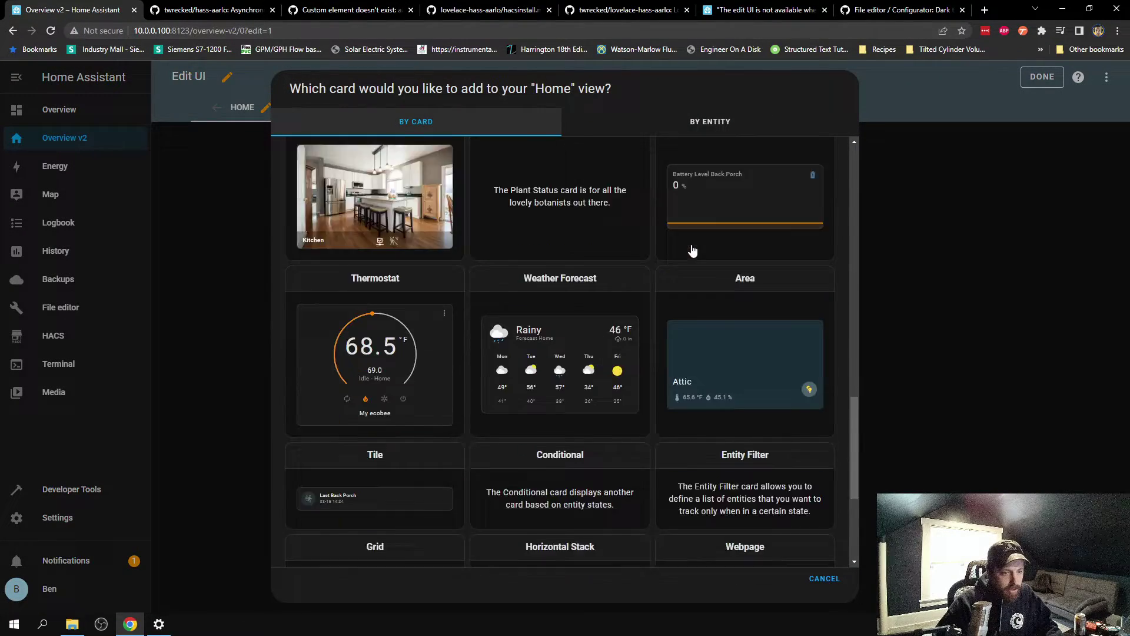
scroll(692, 250, "down", 4)
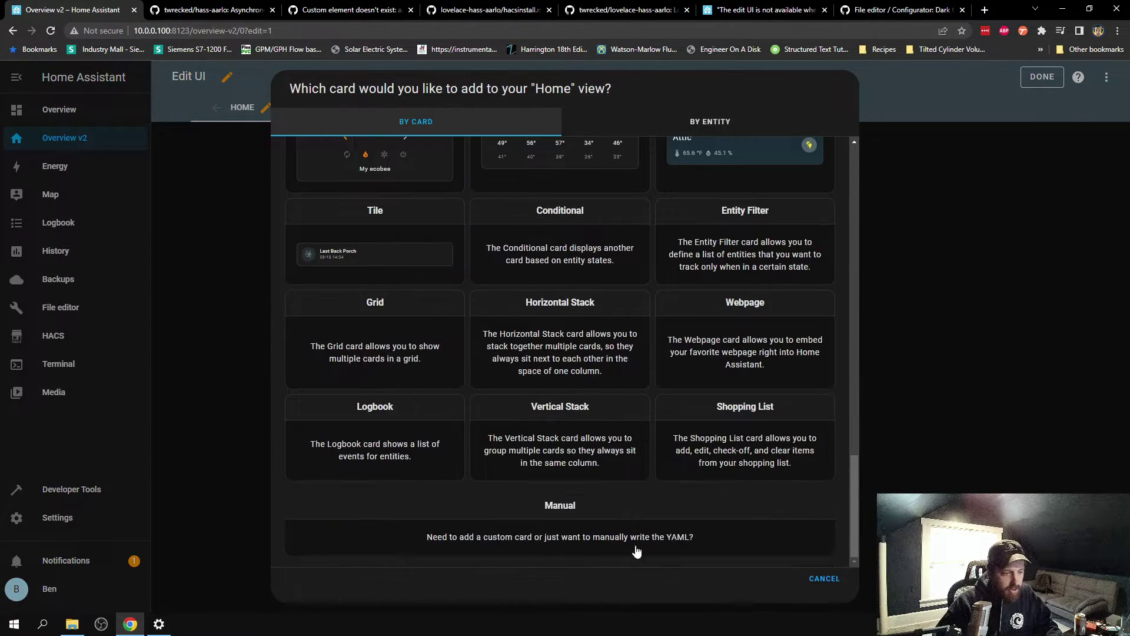
left_click(603, 542)
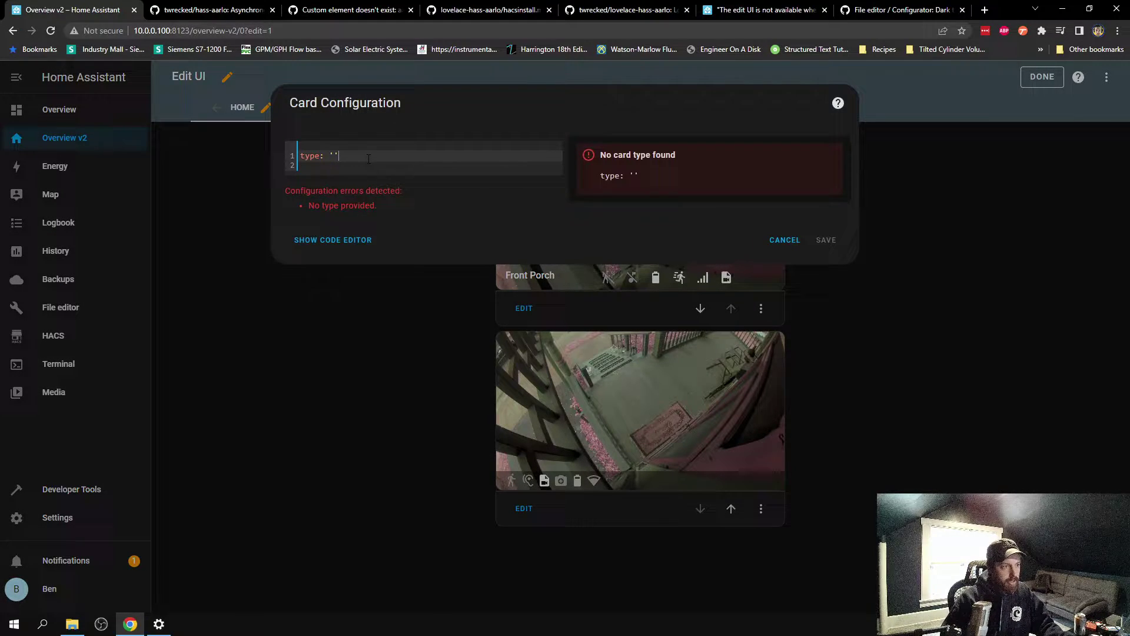
type("custo")
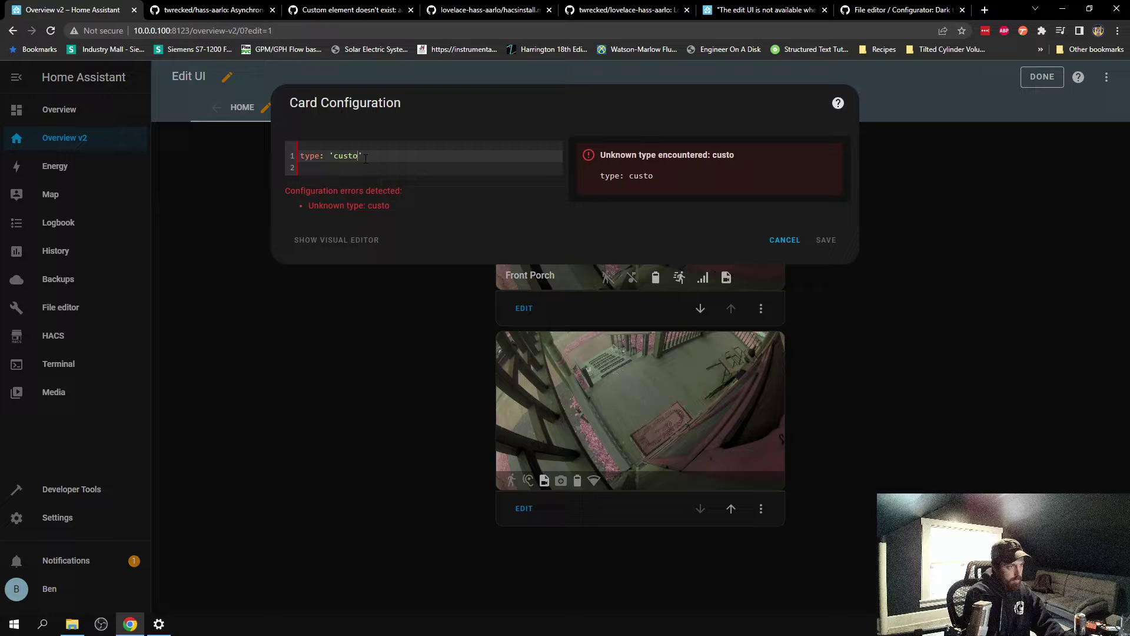
type("m:aarlo")
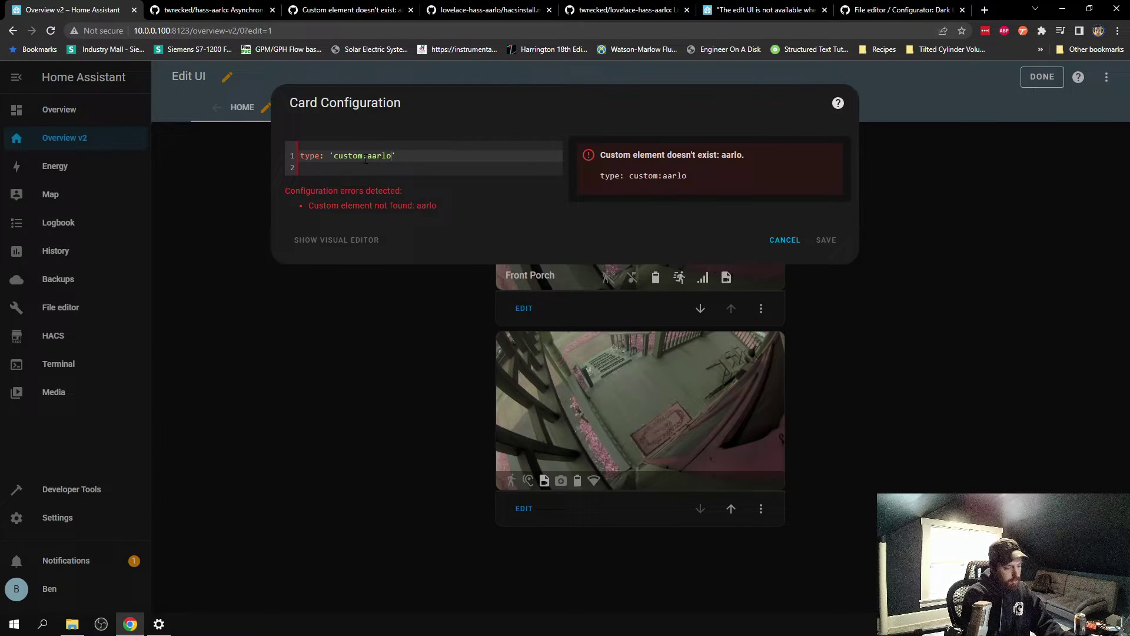
type("-glance")
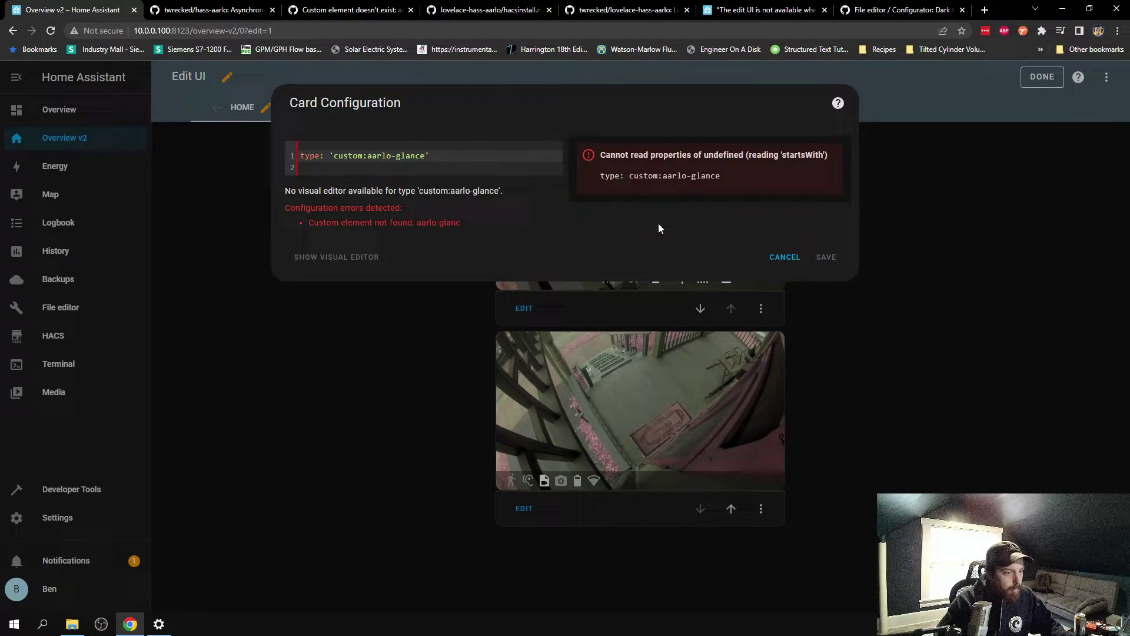
- Discard the manual card and check the HACS frontend repositories and notifications
left_click(785, 257)
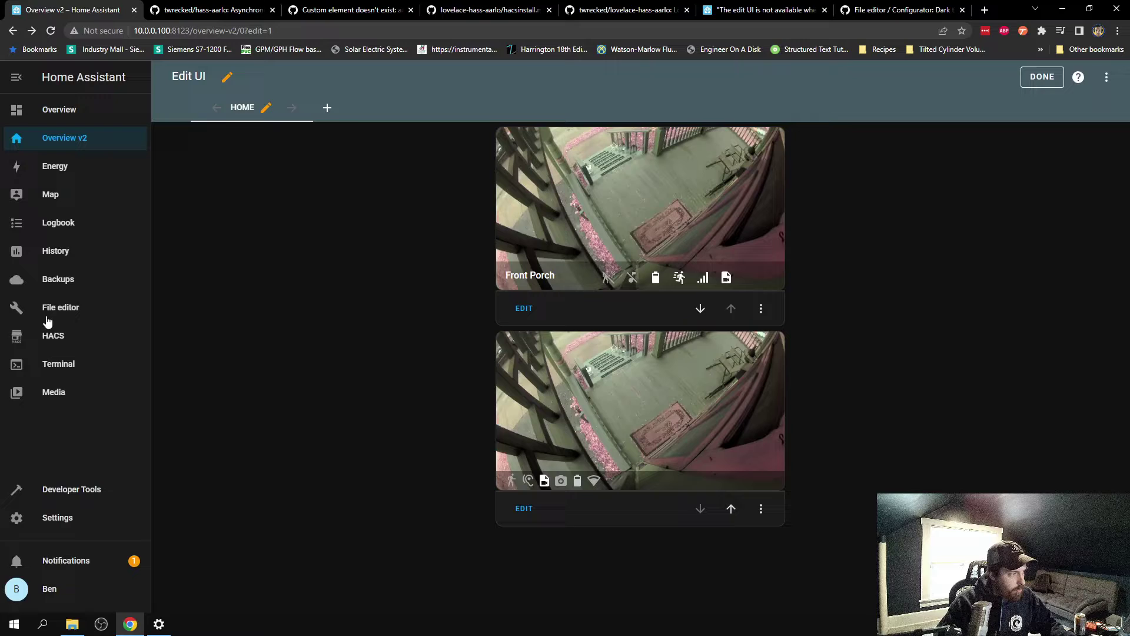
left_click(57, 336)
left_click(545, 175)
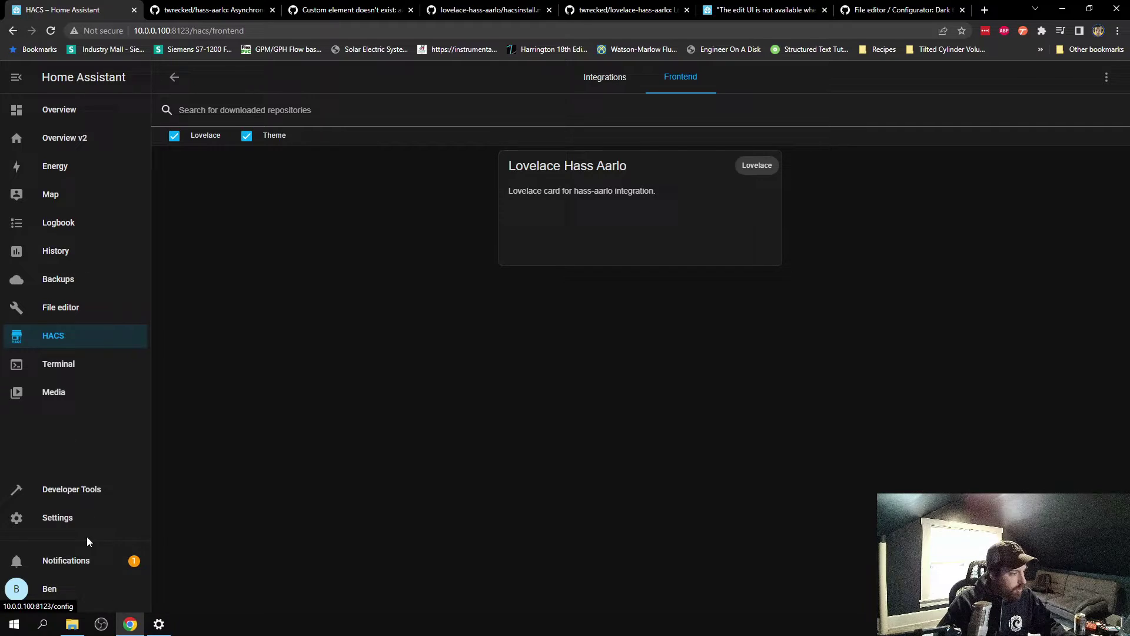
left_click(63, 566)
left_click(271, 77)
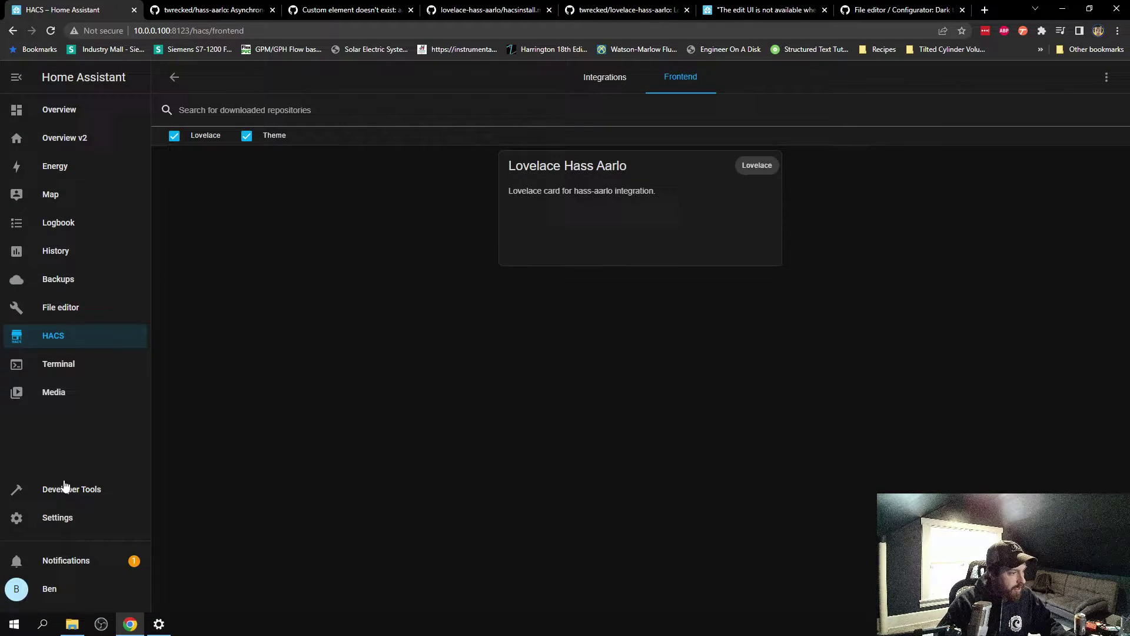
- Delete the plain hass-aarlo.js dashboard resource, keeping the hacstag one, and refresh
left_click(58, 517)
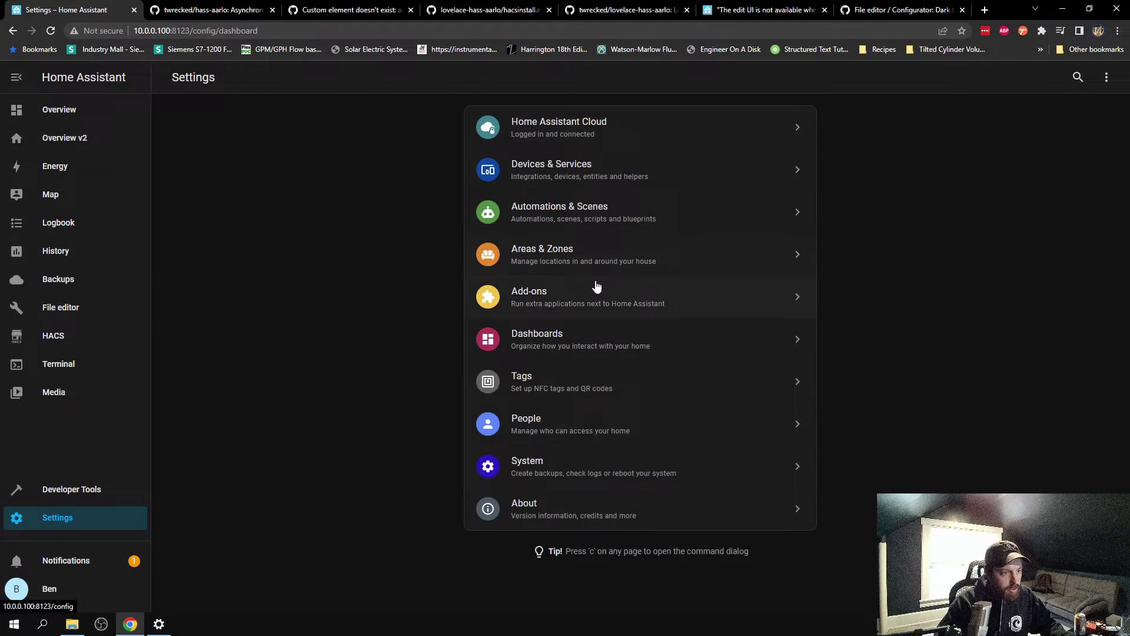
left_click(590, 335)
left_click(1108, 83)
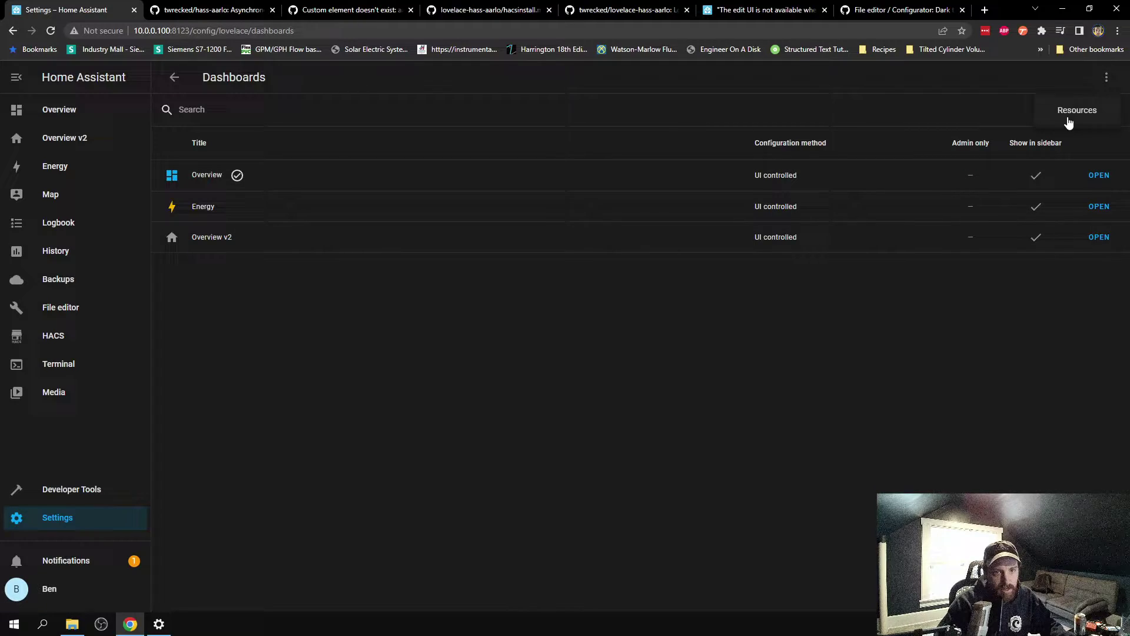
left_click(1069, 121)
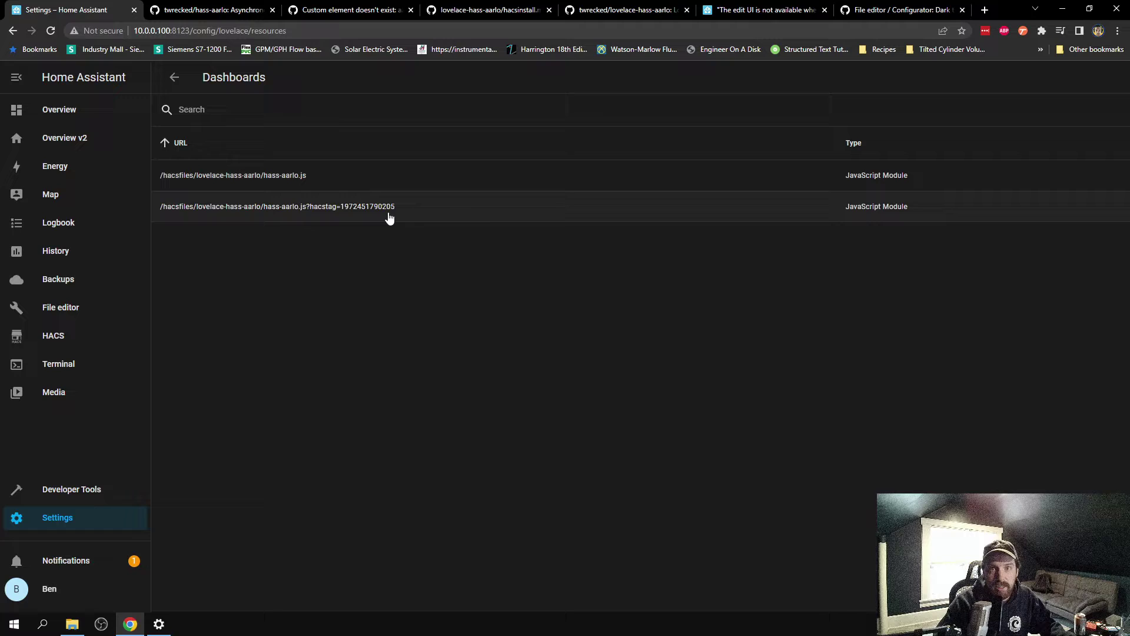
left_click(322, 176)
left_click(441, 441)
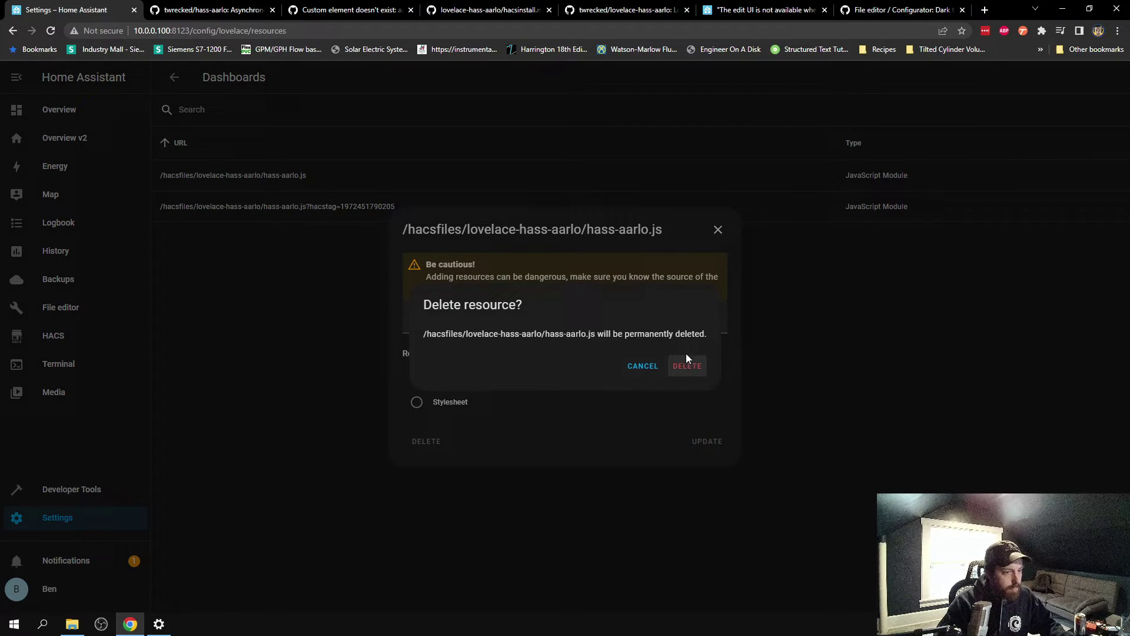
left_click(694, 369)
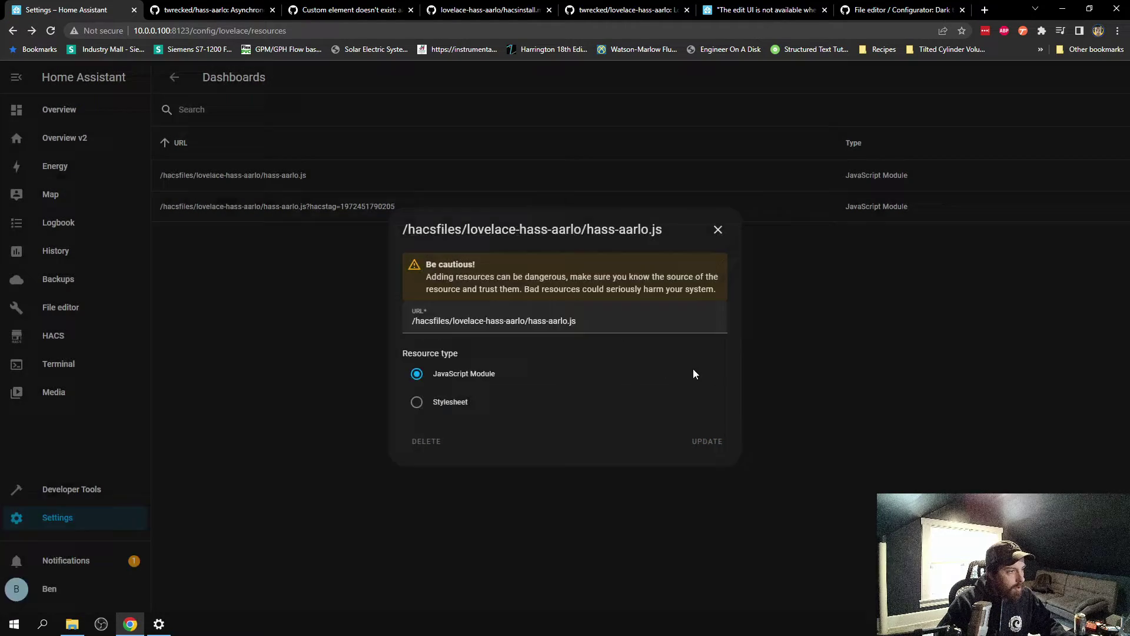
left_click(697, 372)
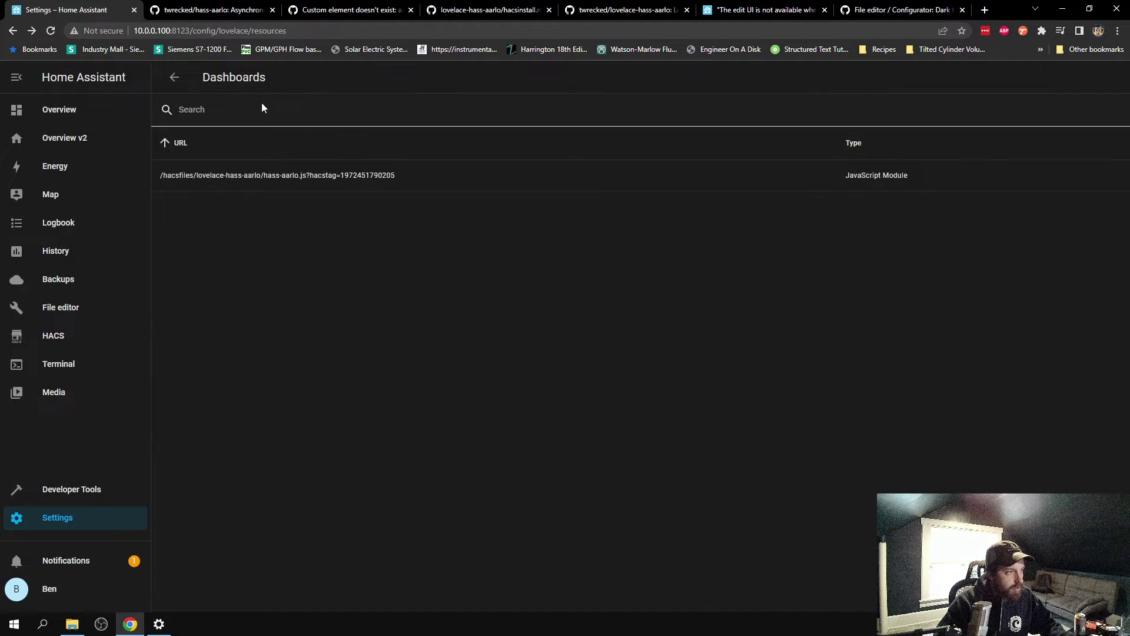
- Start a new Manual card on the Overview v2 dashboard in edit mode
left_click(77, 140)
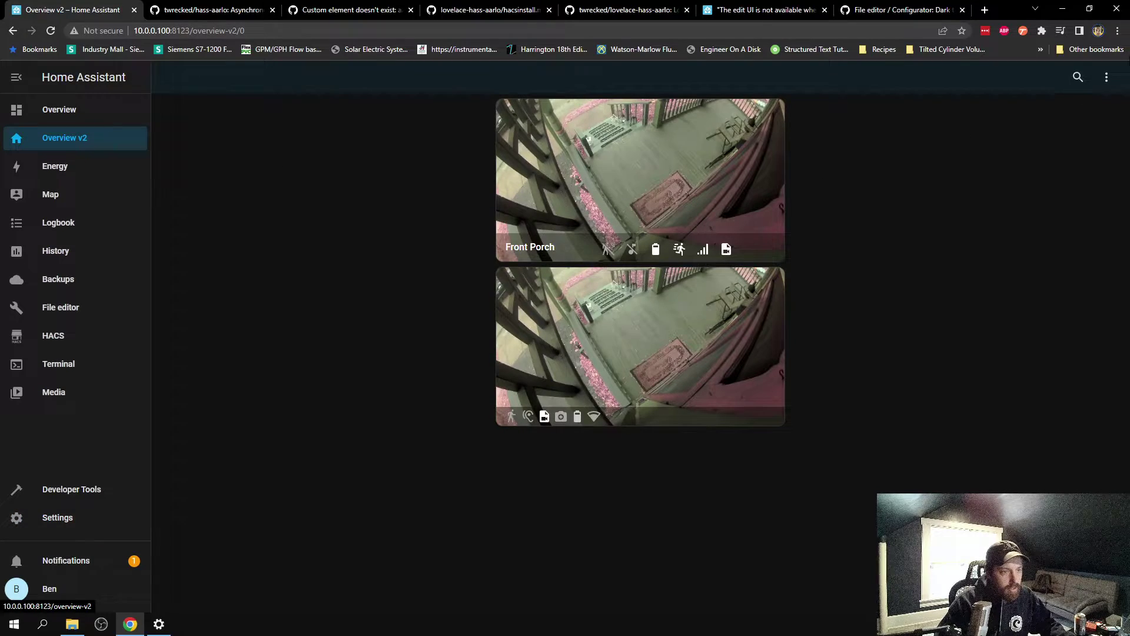
left_click(1107, 77)
left_click(1083, 112)
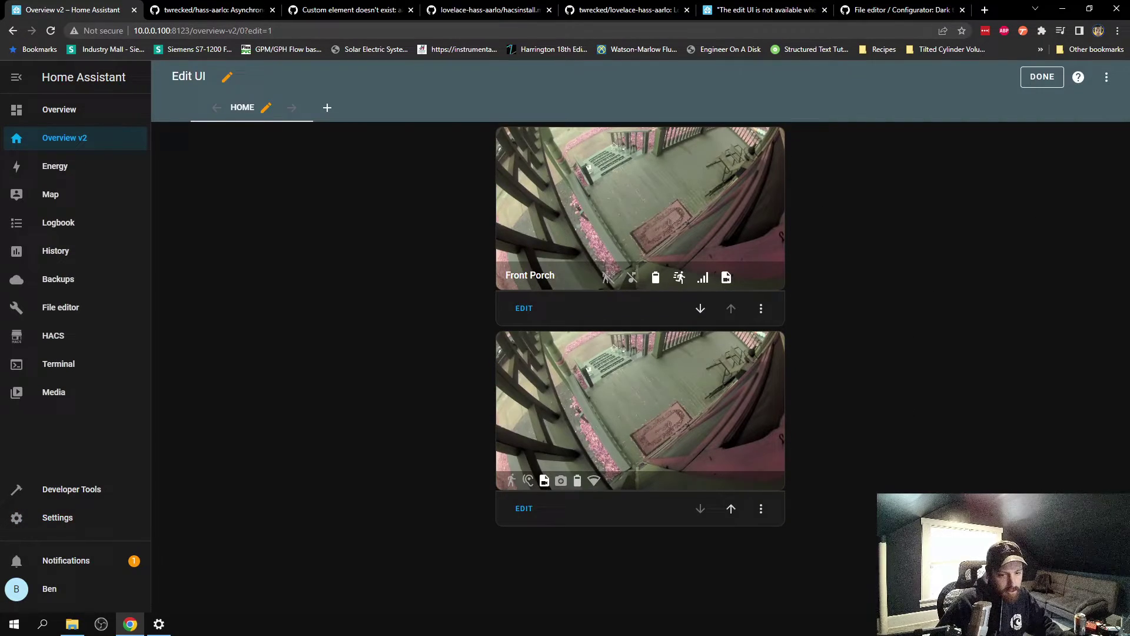
left_click(1083, 607)
scroll(462, 293, "down", 10)
left_click(571, 521)
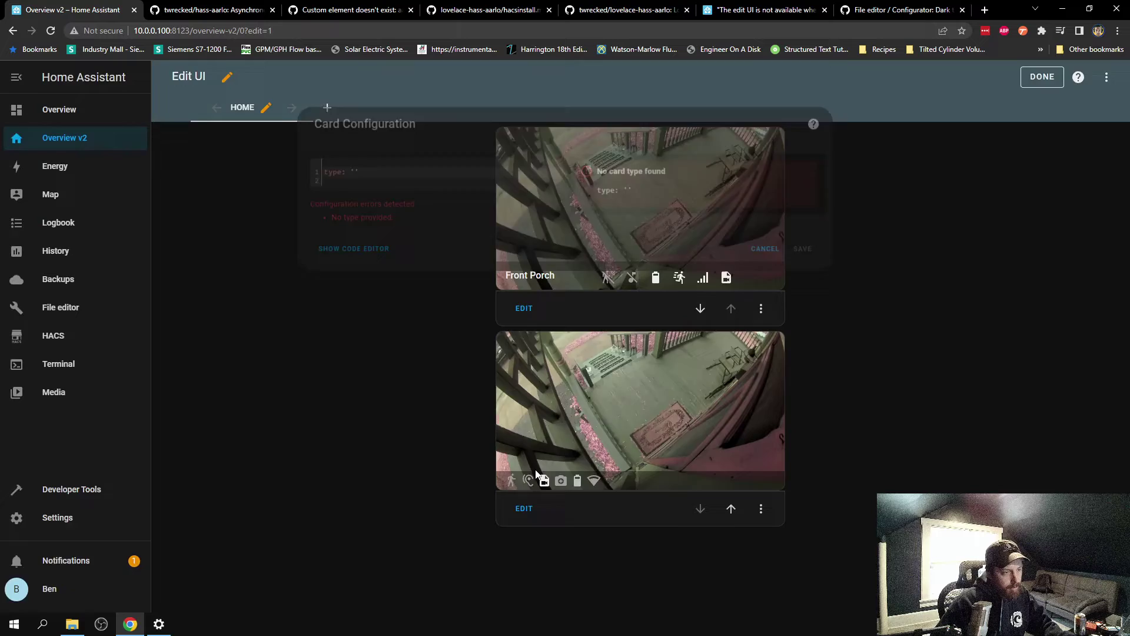
- Set the card type to custom:aarlo-glance with entity camera.aarlo_front_porch
left_click(334, 156)
type("custom")
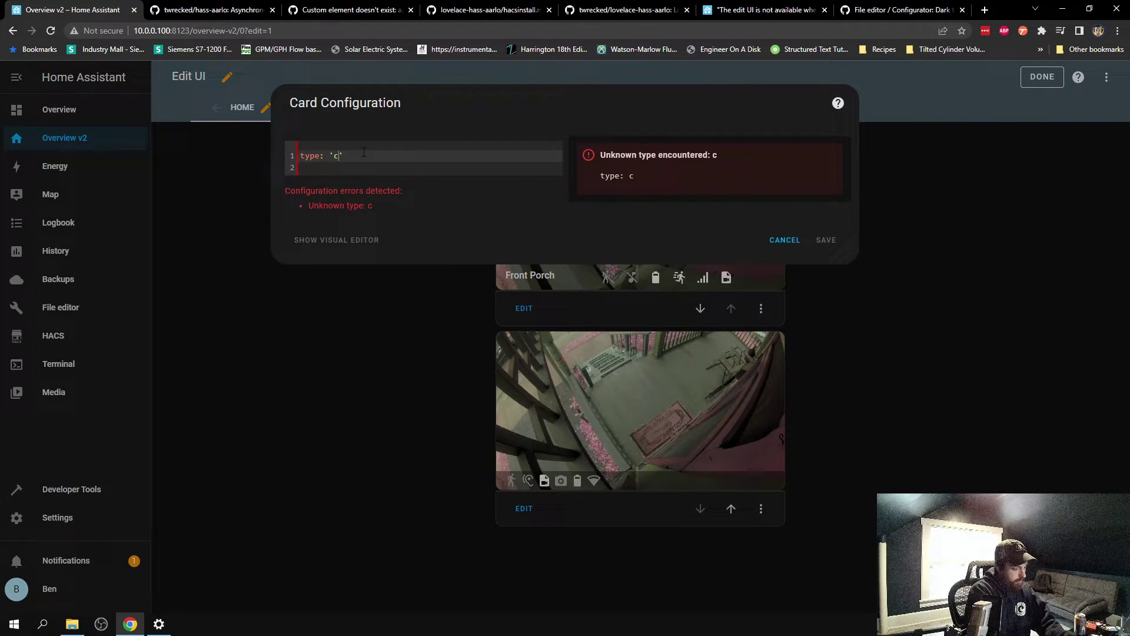
type(":")
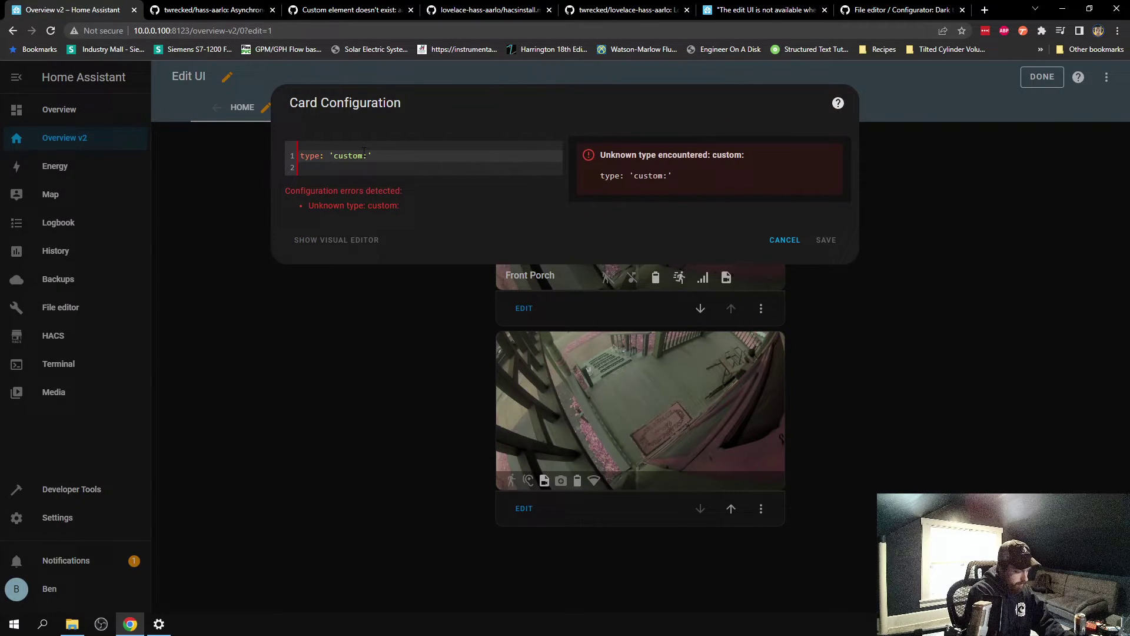
type("aarlo-gl")
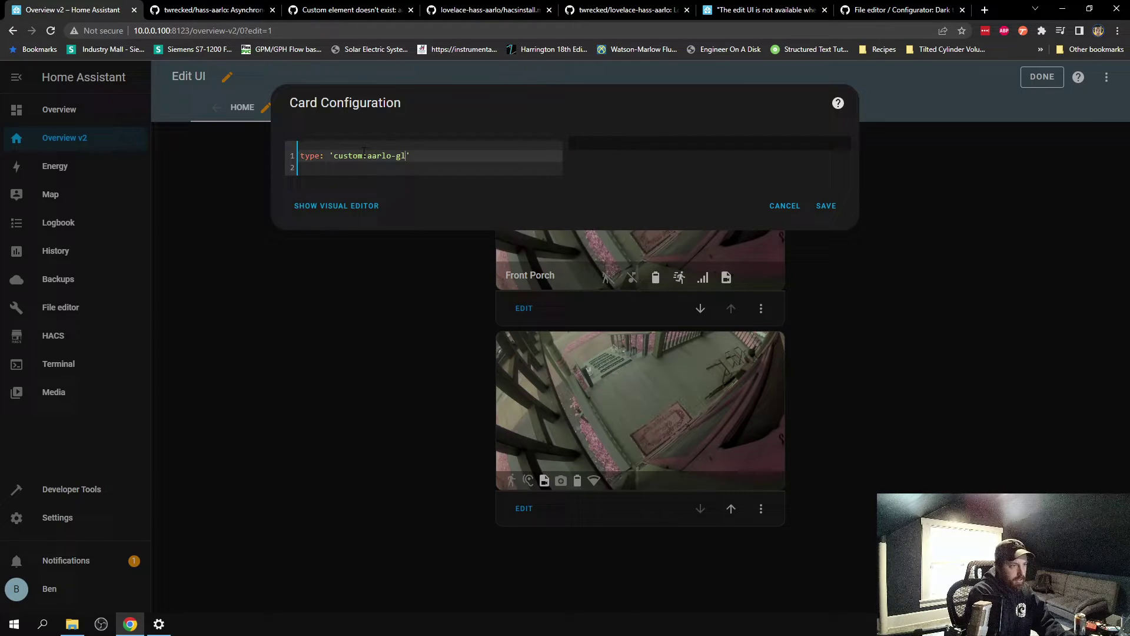
type("ance")
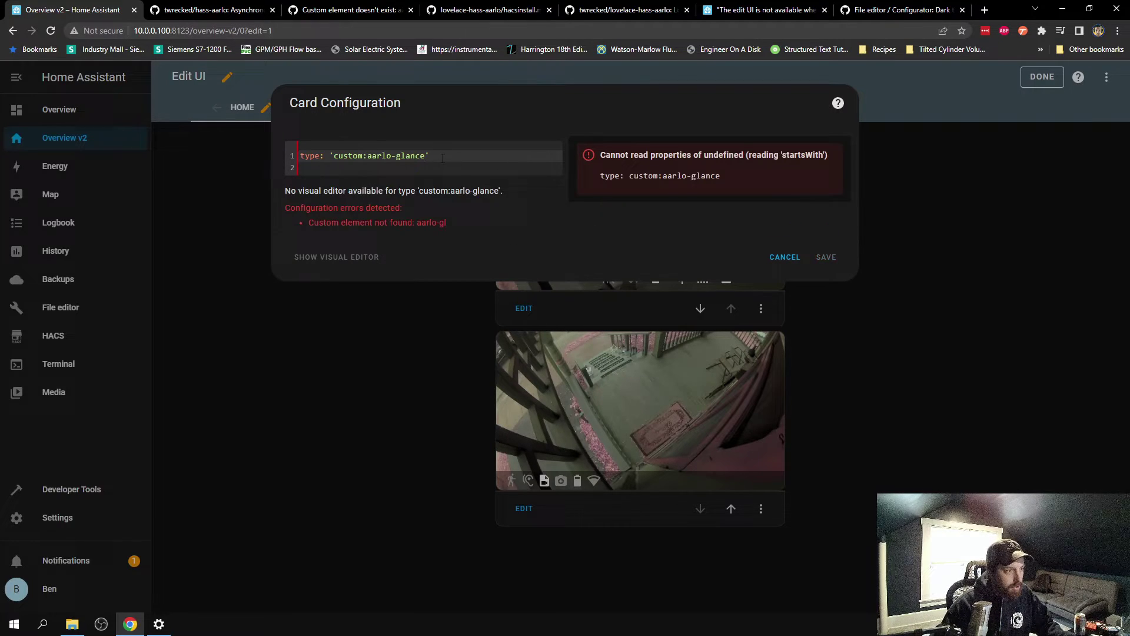
key("Return")
type("ent")
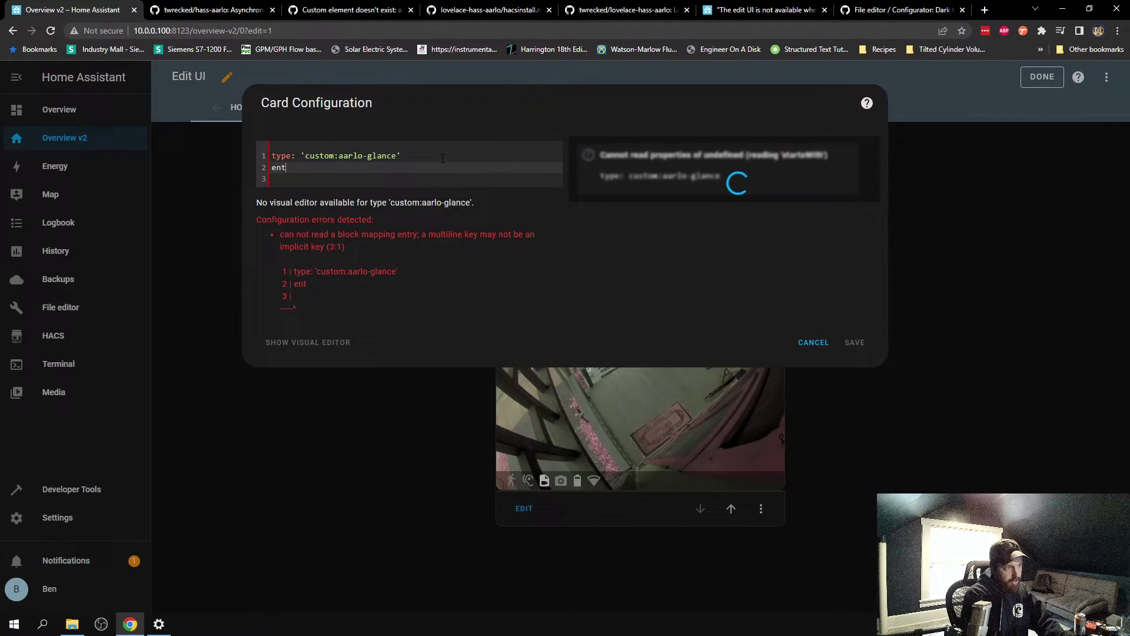
type("ity: ")
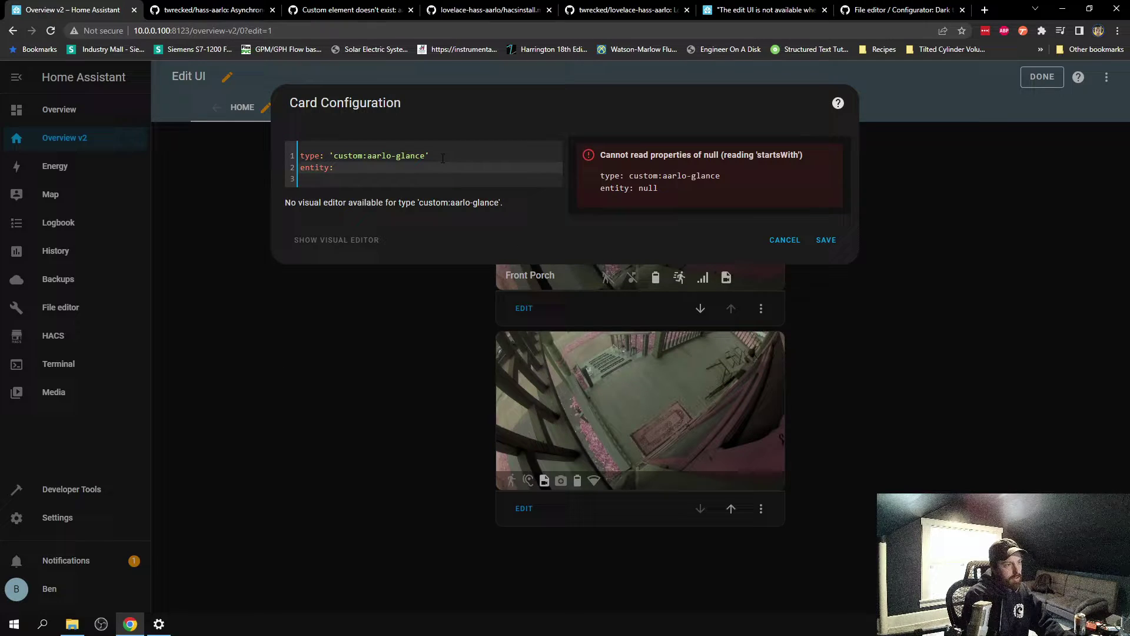
type("aamera.a")
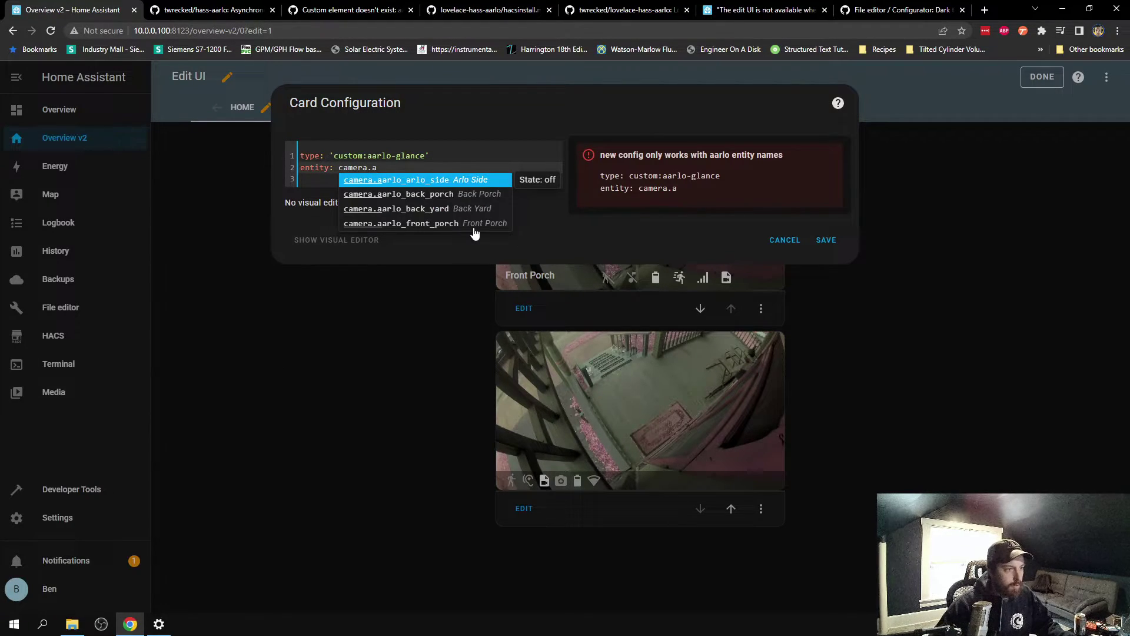
left_click(474, 228)
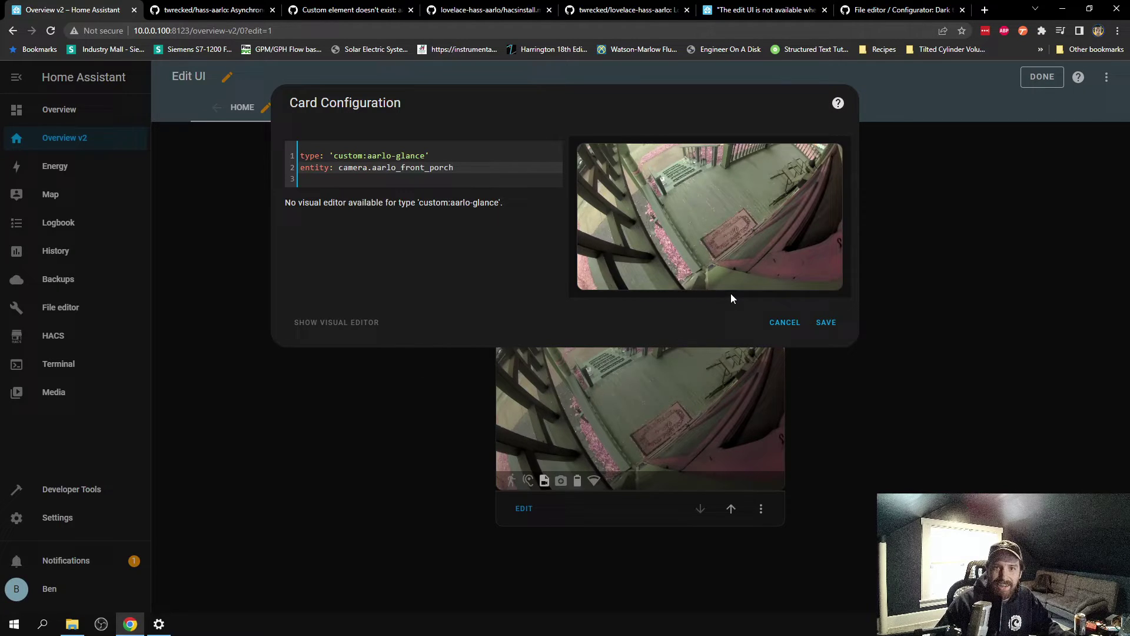
left_click_drag(454, 168, 229, 160)
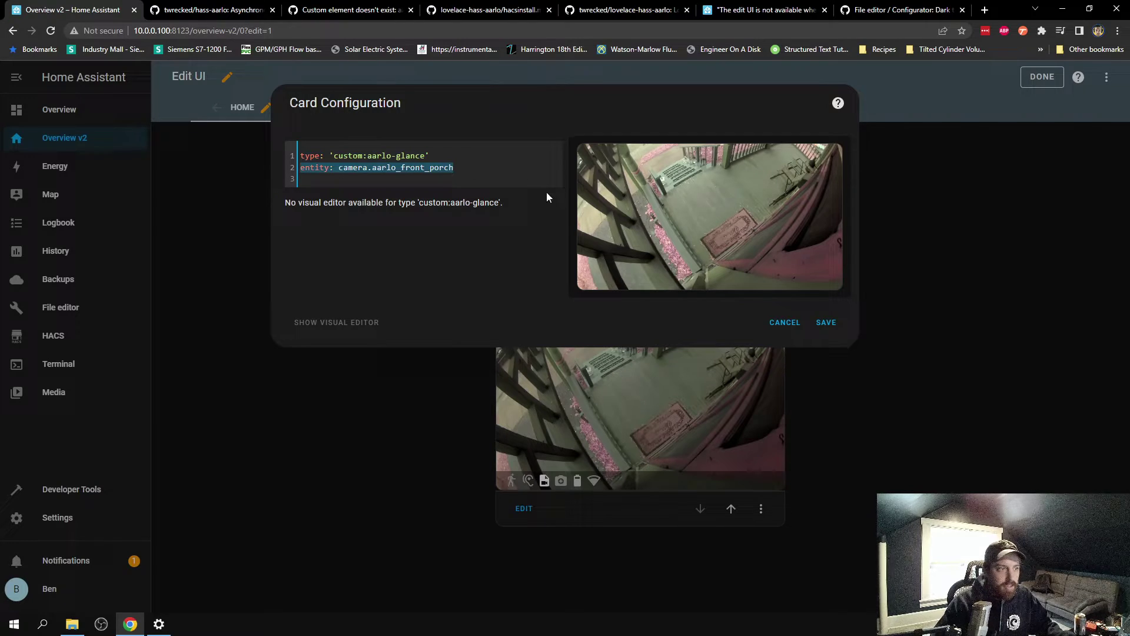
- Copy the example aarlo-glance card config from the GitHub hacsinstall.md guide
left_click(468, 8)
scroll(378, 139, "down", 7)
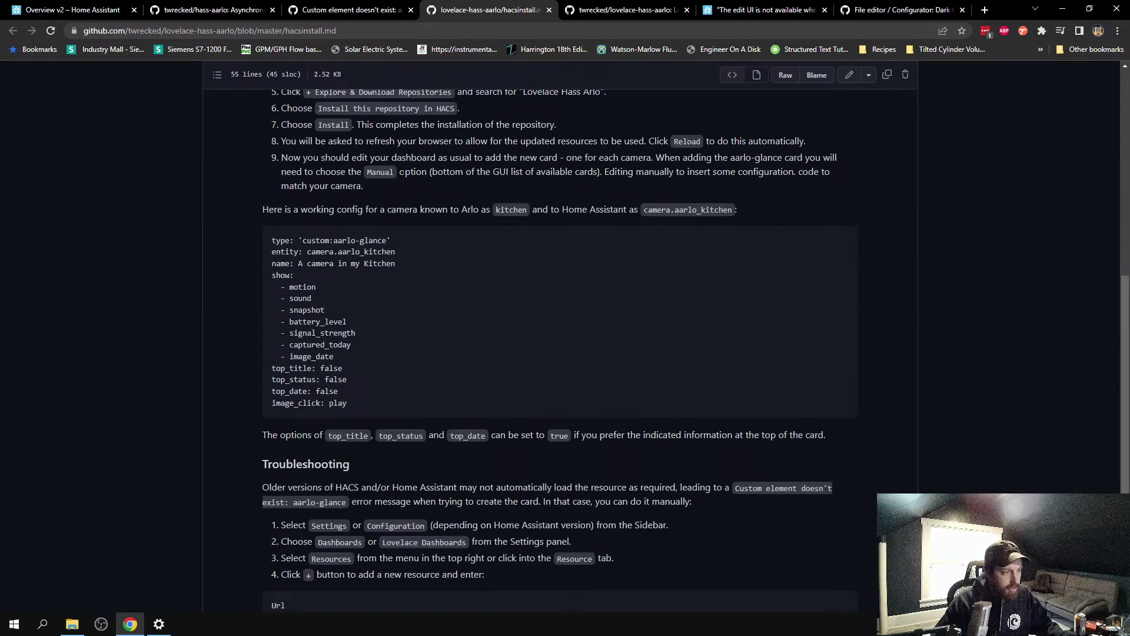
left_click_drag(350, 404, 258, 238)
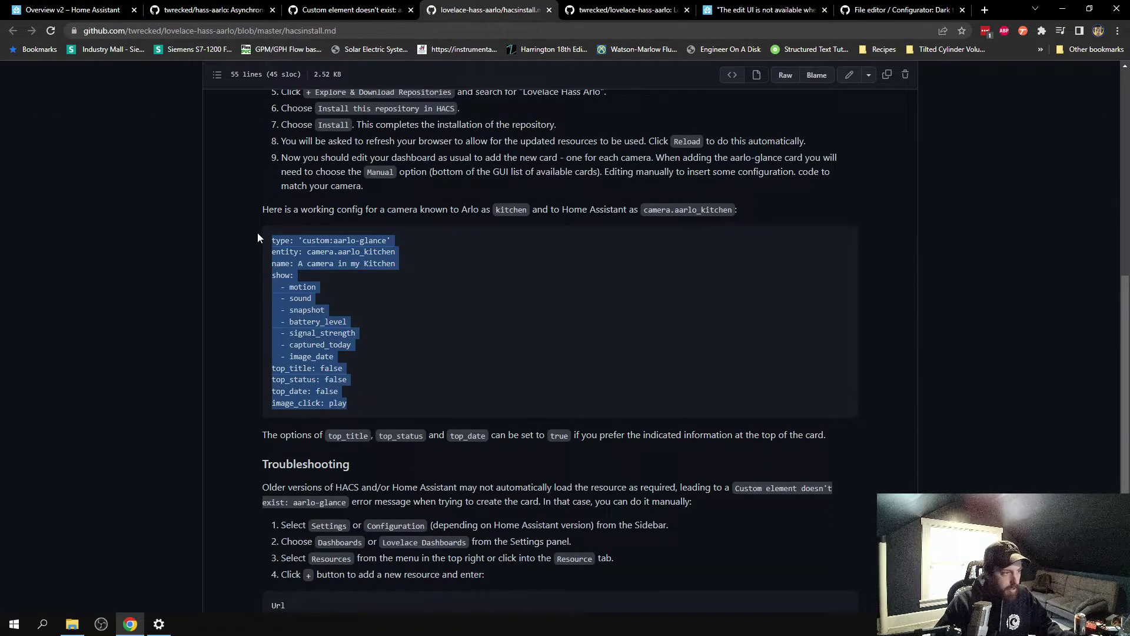
- Paste the example config, set entity camera.aarlo_front_porch and name Front Porch Test, and save
left_click(76, 9)
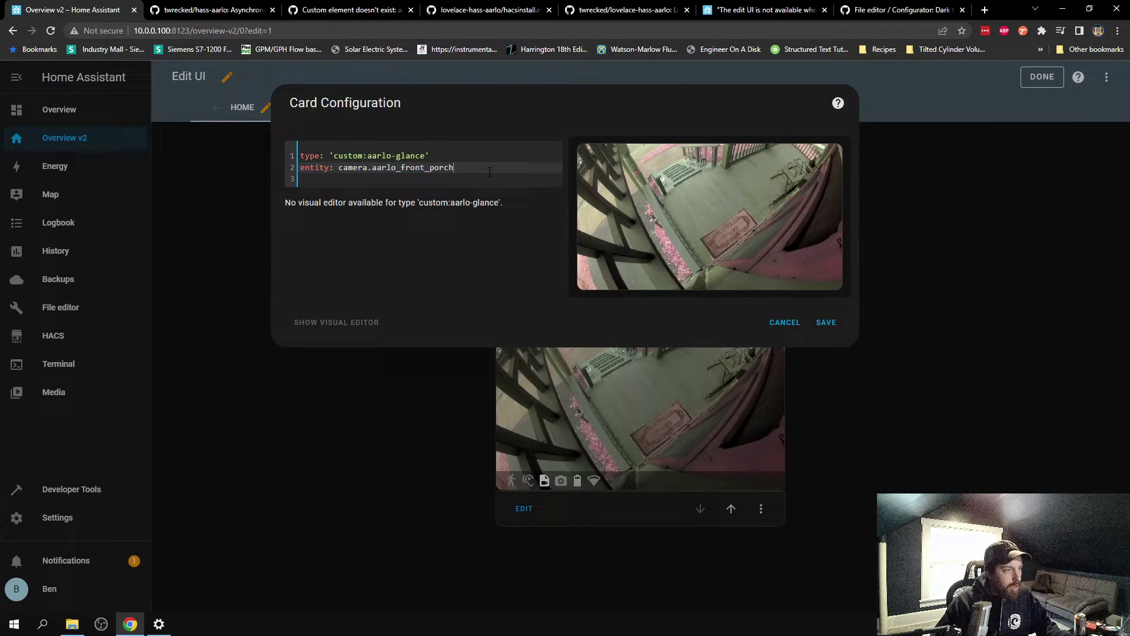
key("ctrl+a")
key("ctrl+v")
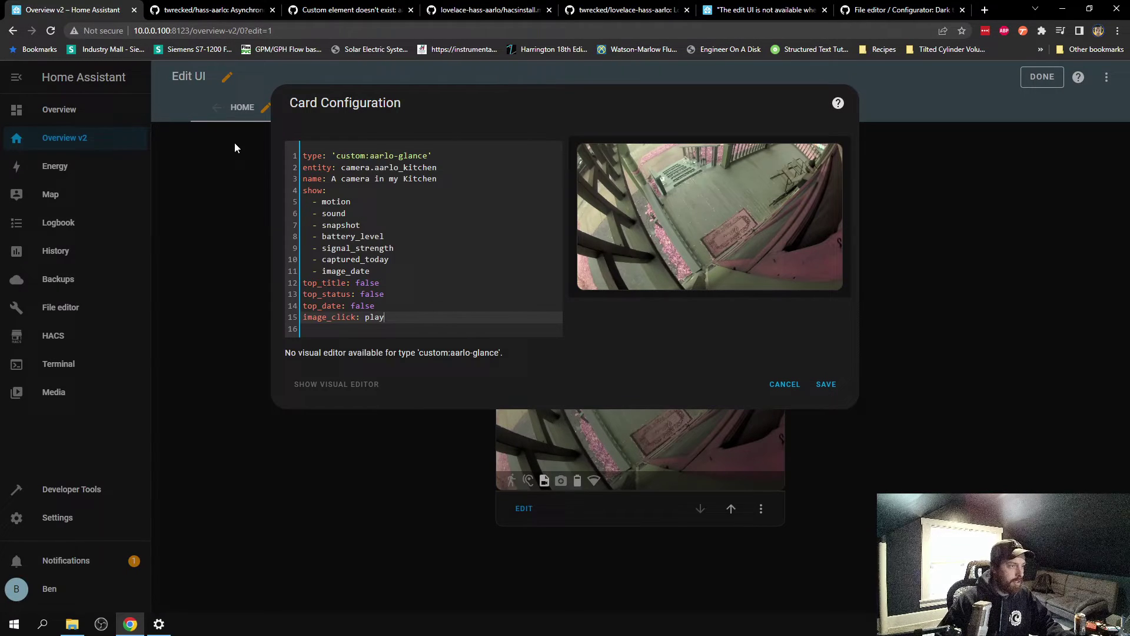
left_click_drag(441, 169, 333, 182)
type("f")
left_click(480, 189)
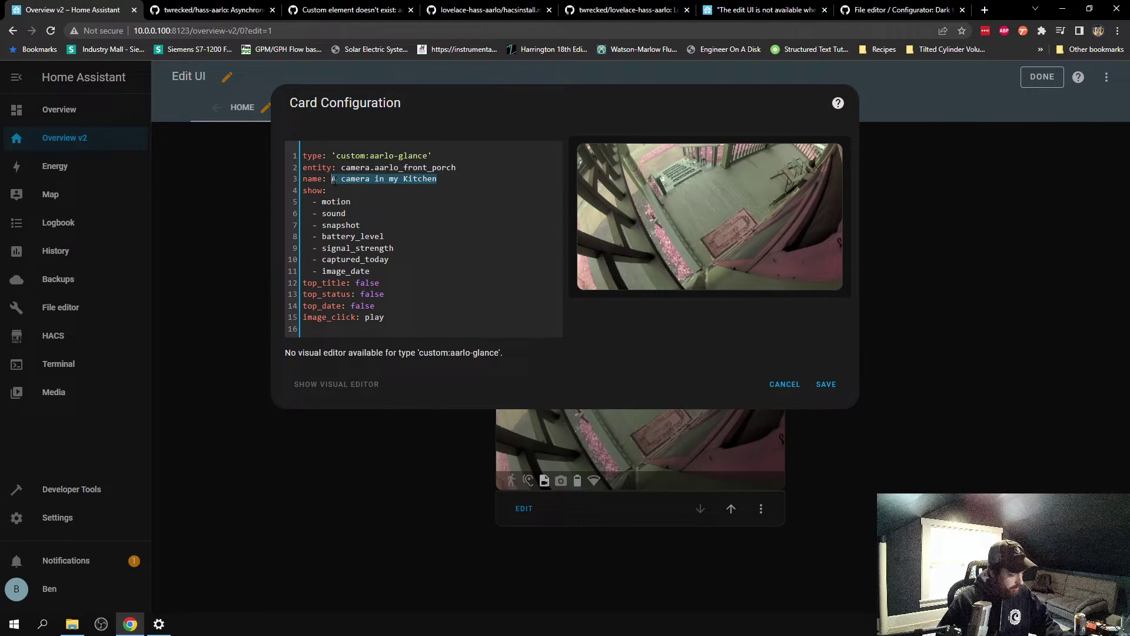
type("Front Porch Test")
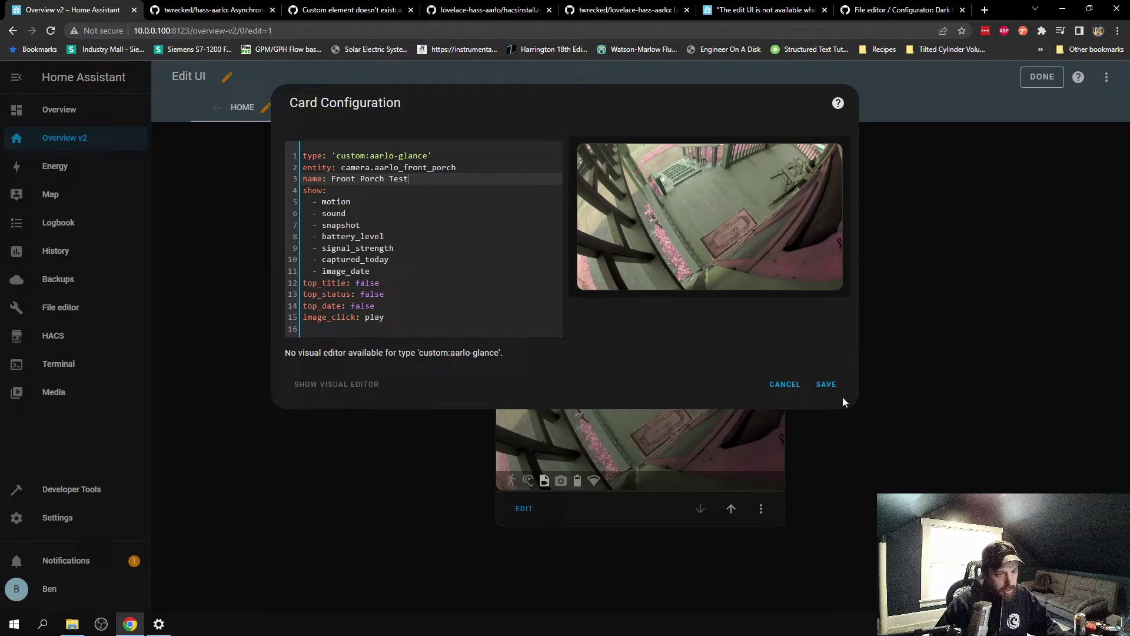
left_click(826, 384)
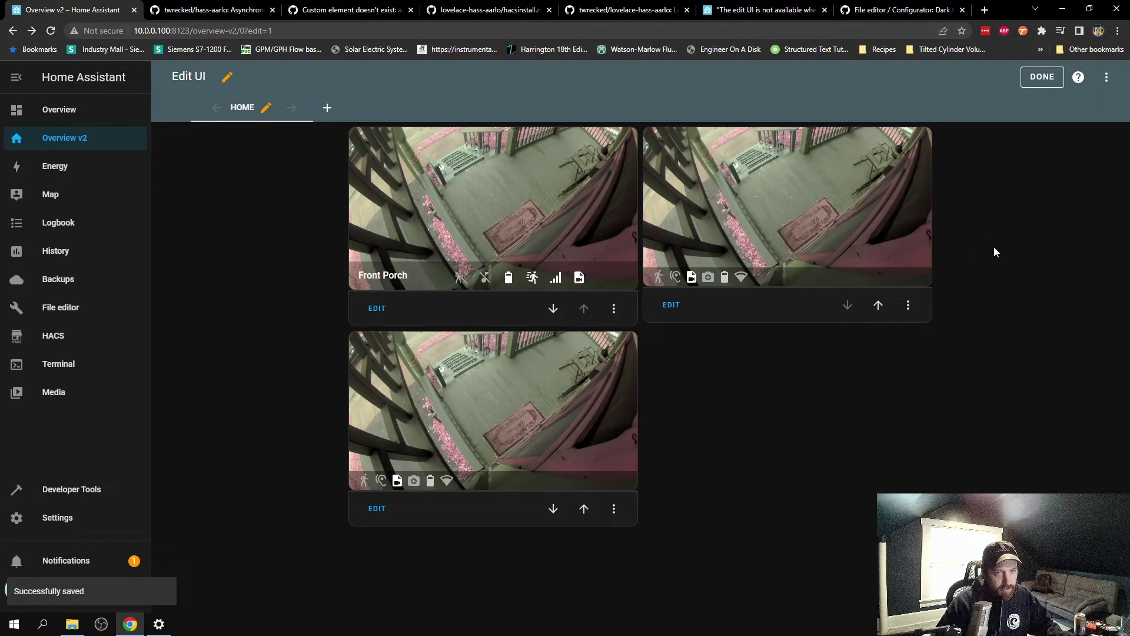
- Exit edit mode and browse the new card's recorded clip library before returning to live view
left_click(1039, 76)
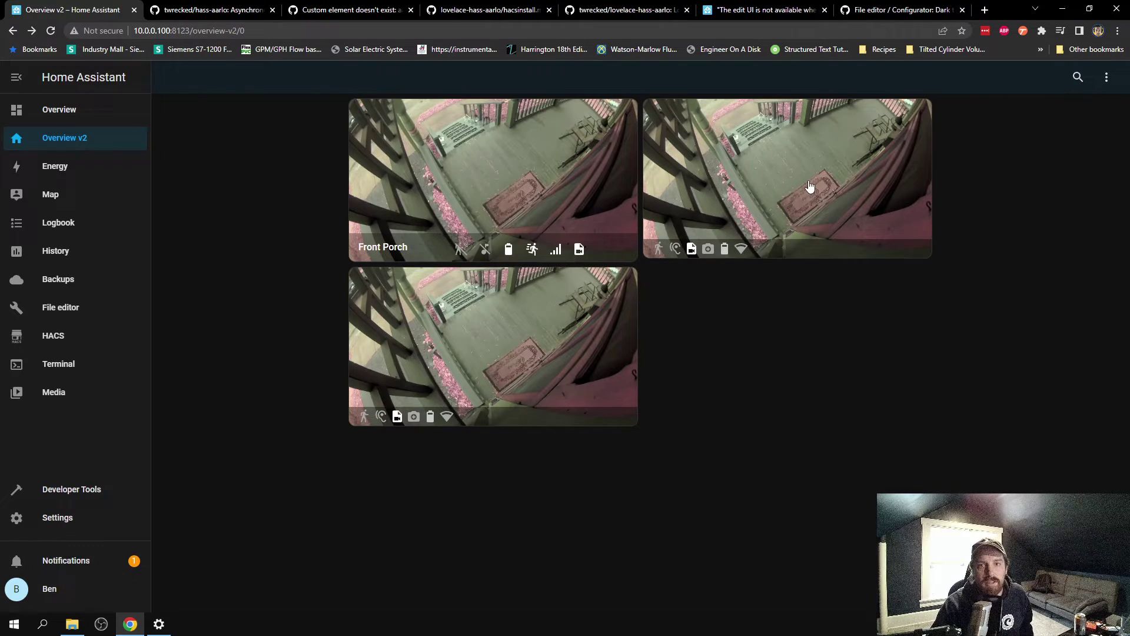
left_click(690, 250)
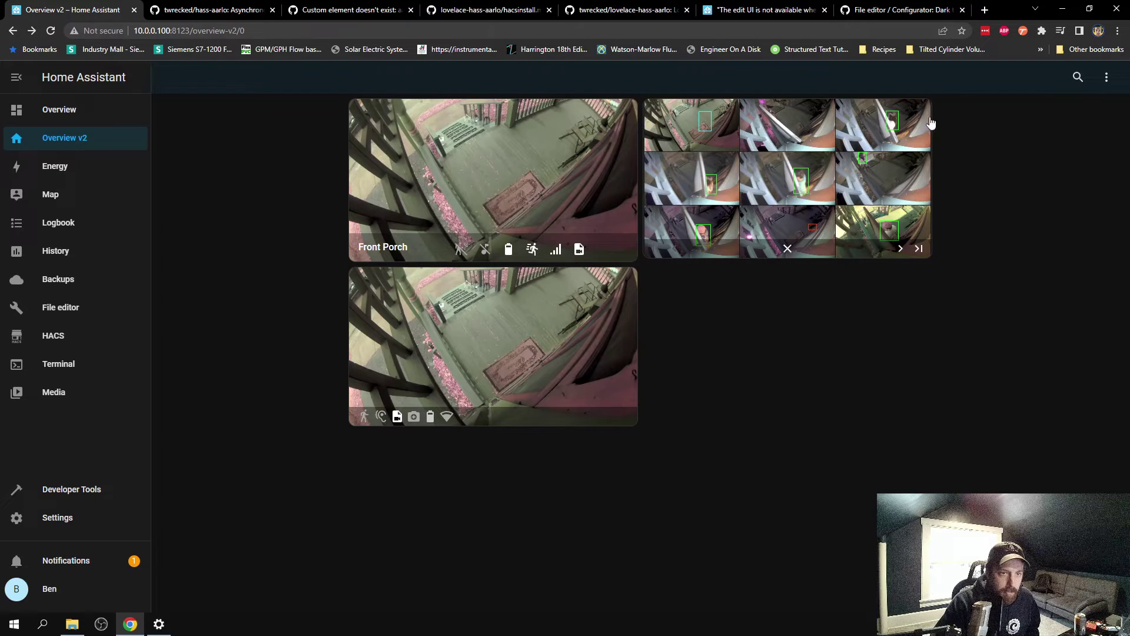
left_click(900, 249)
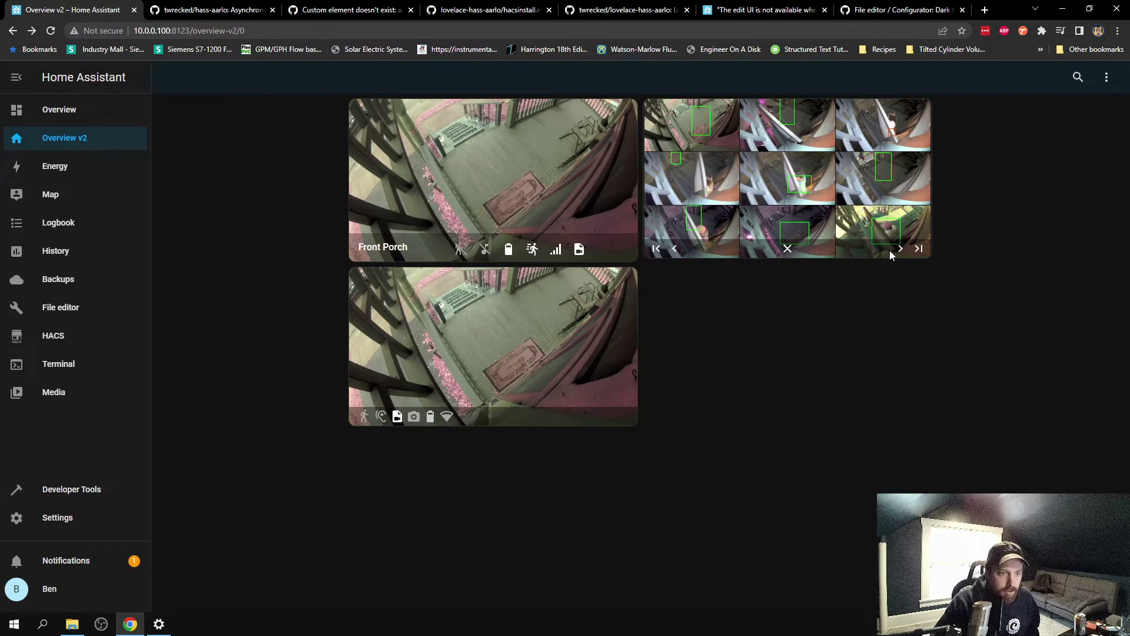
left_click(788, 249)
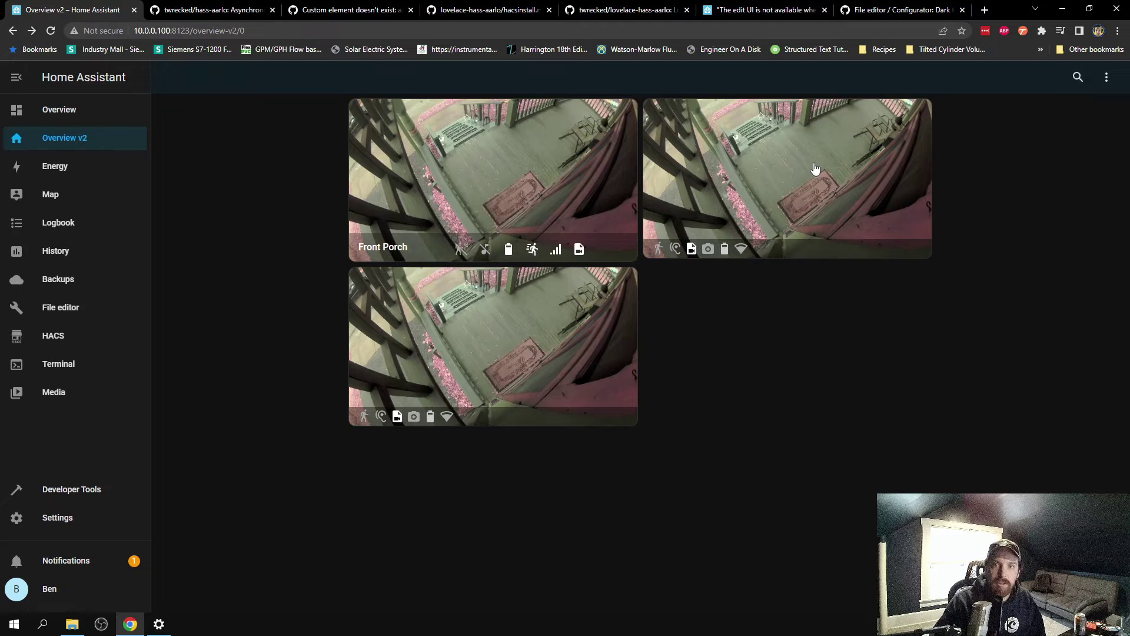
- Glance over the GitHub installation notes, then return to the Overview v2 dashboard
left_click(497, 9)
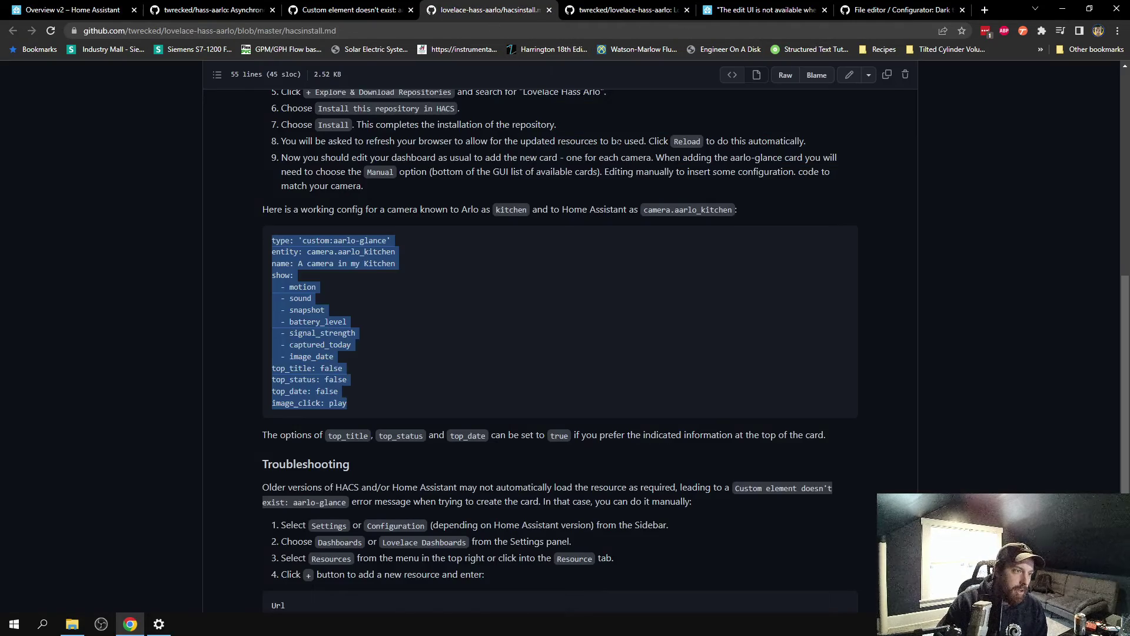
left_click(494, 308)
scroll(496, 305, "down", 5)
scroll(546, 276, "up", 10)
scroll(498, 428, "down", 2)
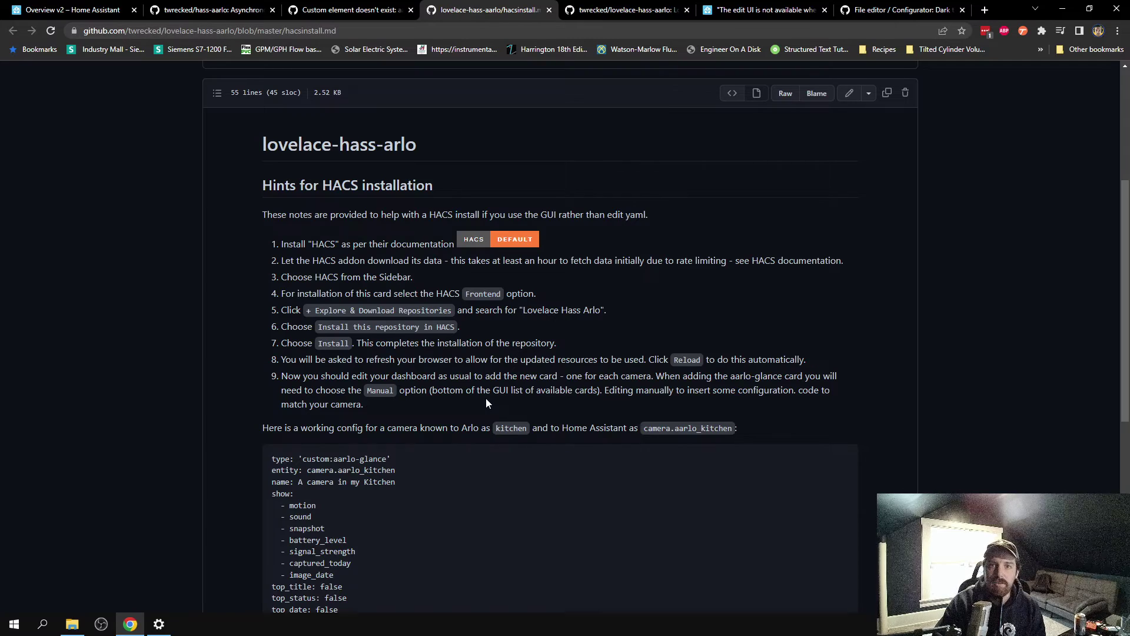
left_click(368, 10)
left_click(105, 7)
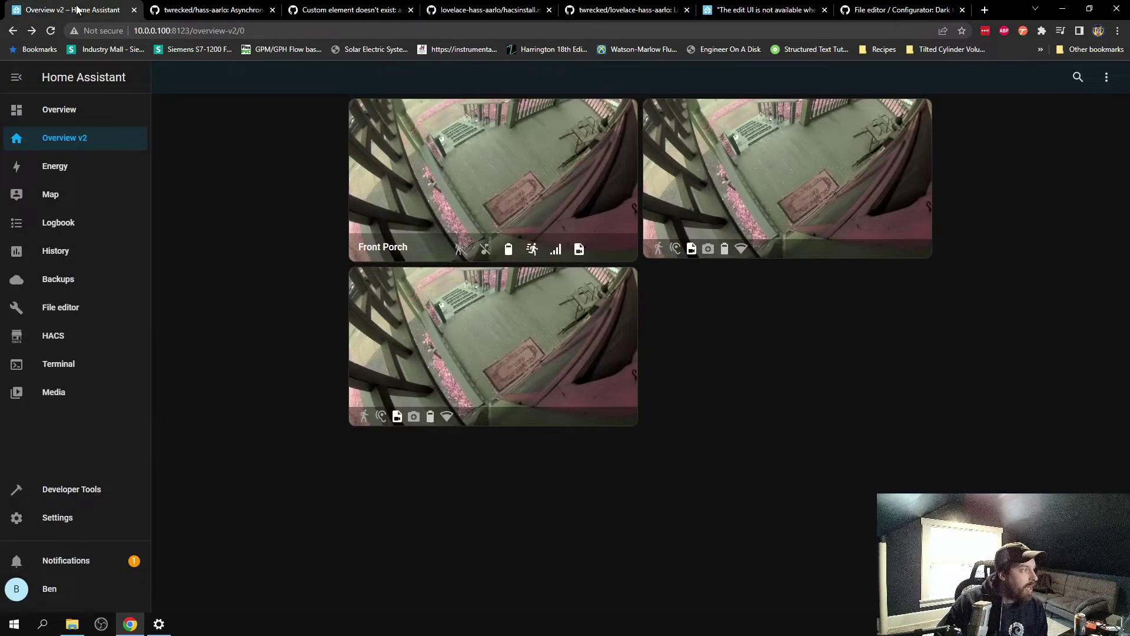